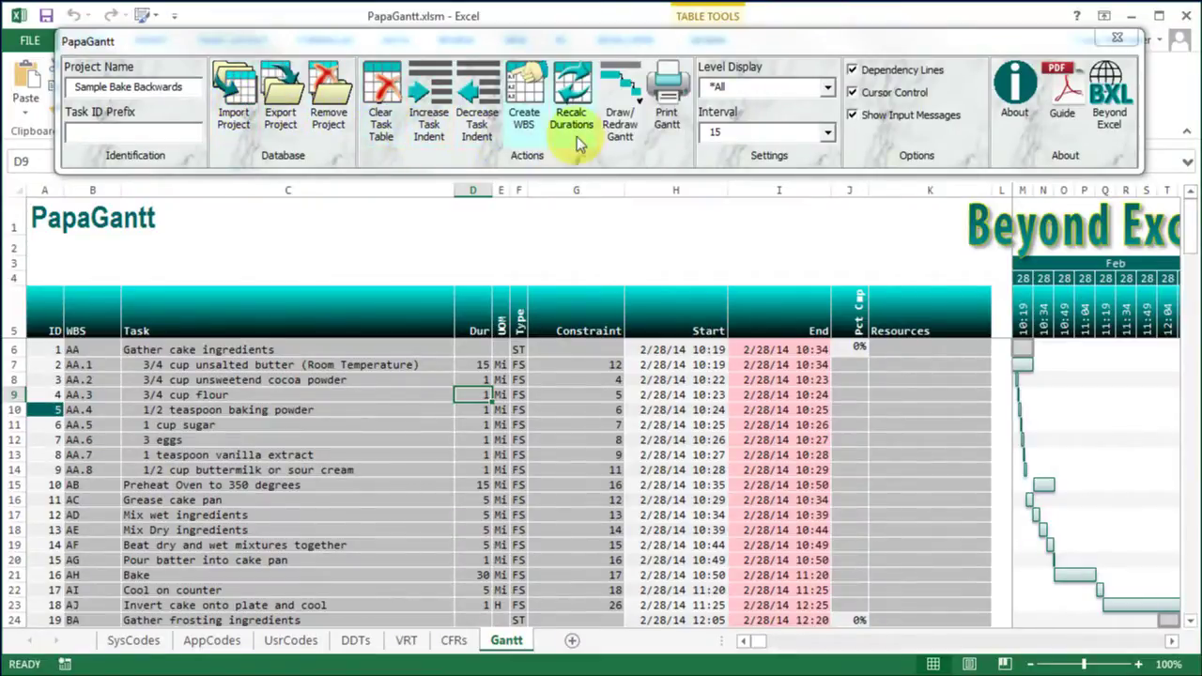
Show the About notices of the PapaGantt and Kitchen toolbars, and view the kitchen's shapes and table displays
left_click(1013, 84)
left_click(745, 371)
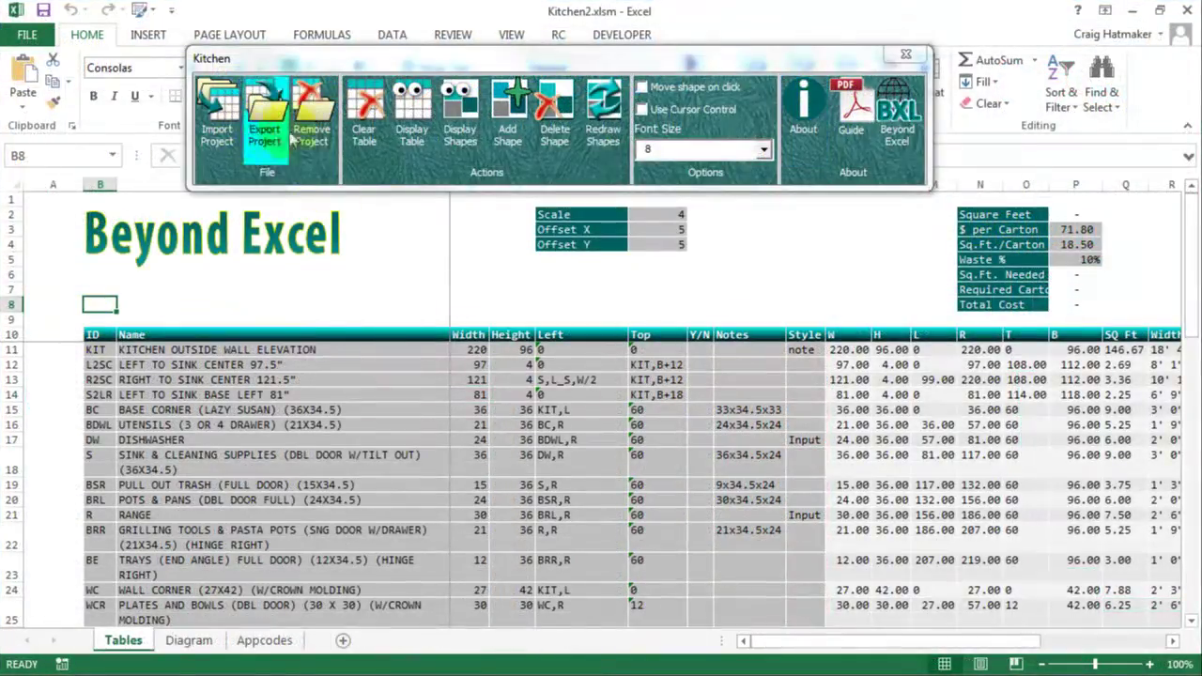
left_click(812, 139)
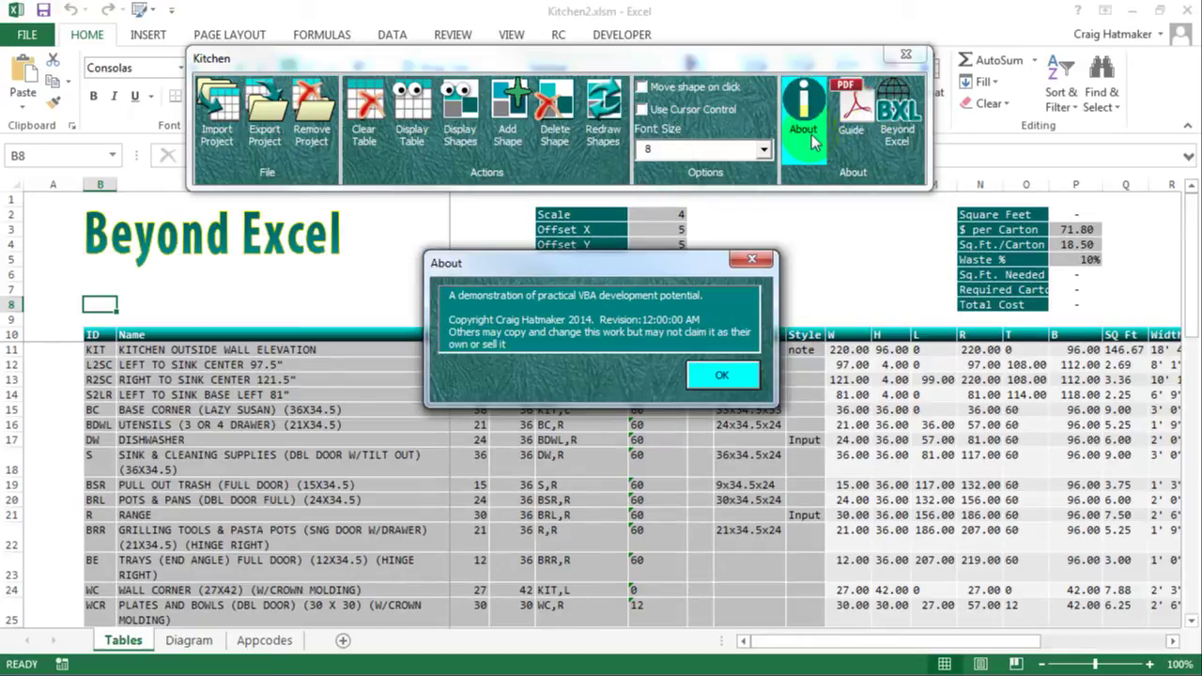
left_click(720, 374)
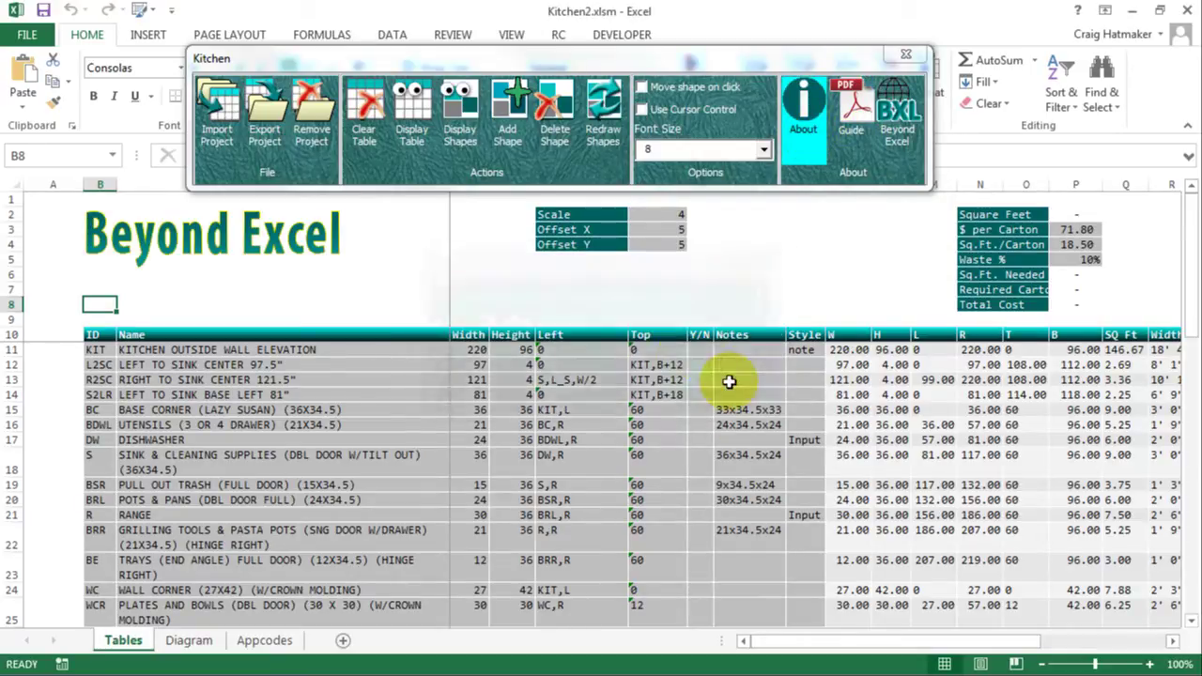
left_click(460, 136)
left_click(411, 139)
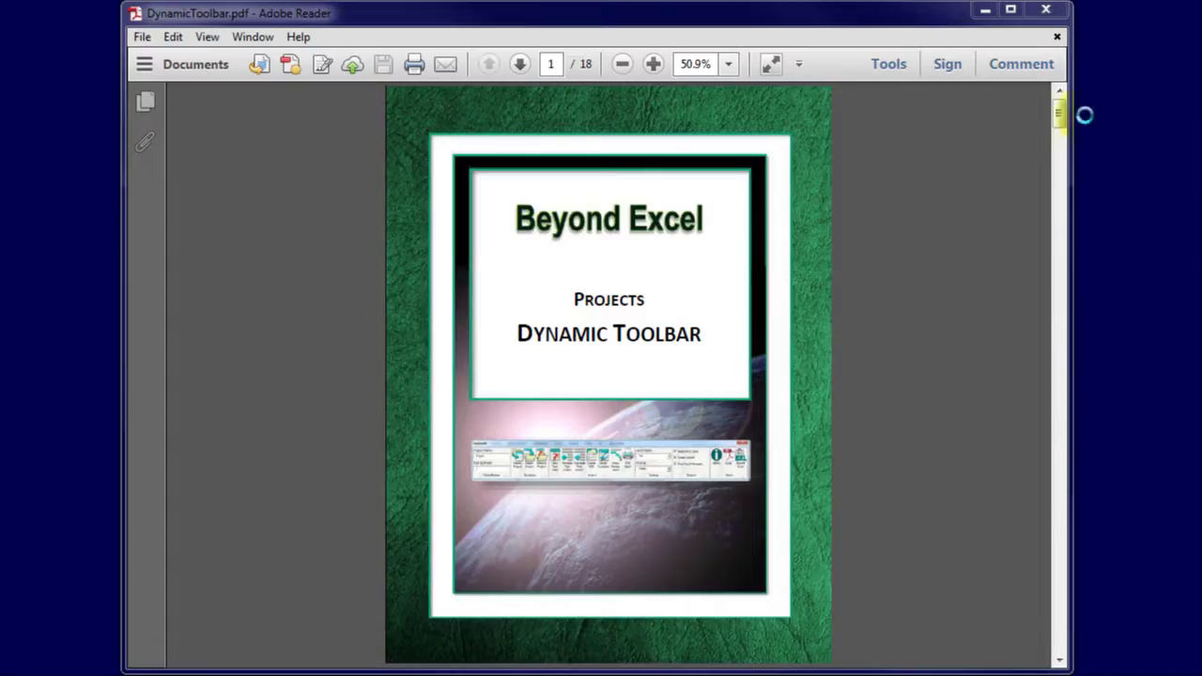
View DynamicToolbar.pdf at 100% zoom and go to its Installing section through the table of contents
left_click_drag(1058, 108, 1056, 169)
left_click(723, 63)
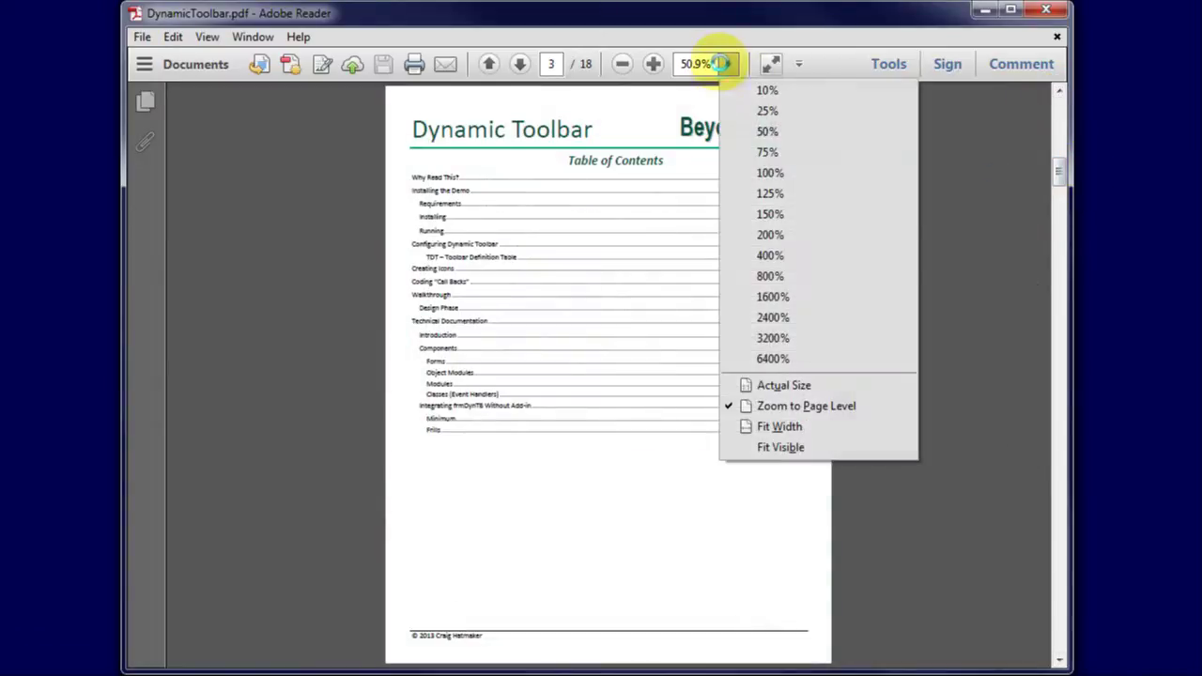
left_click(760, 170)
left_click(252, 343)
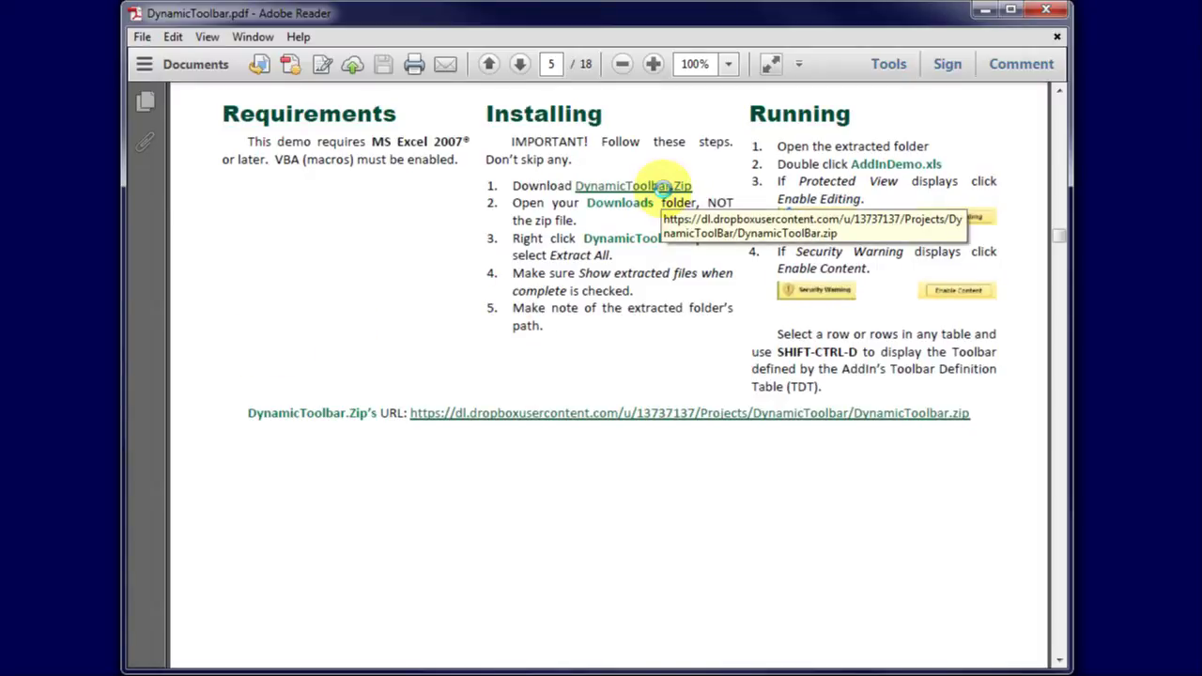
Download DynamicToolbar.Zip from the guide, allowing the connection to dl.dropboxusercontent.com, and show the downloaded file in its folder
left_click(663, 186)
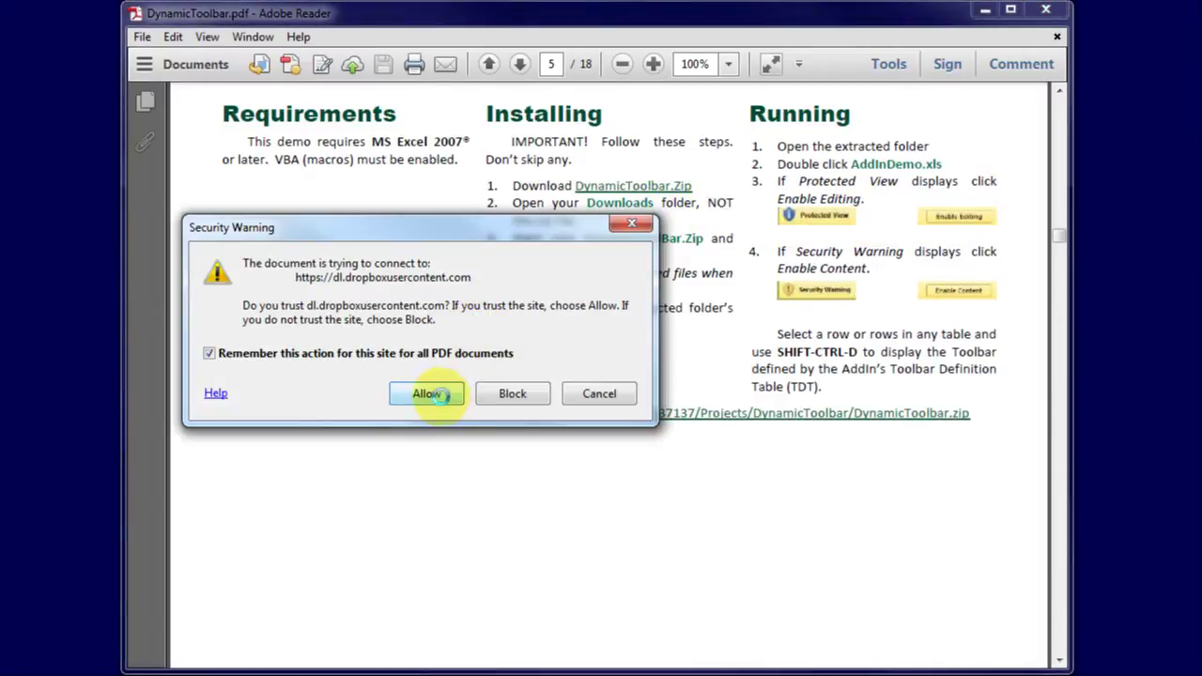
left_click(427, 394)
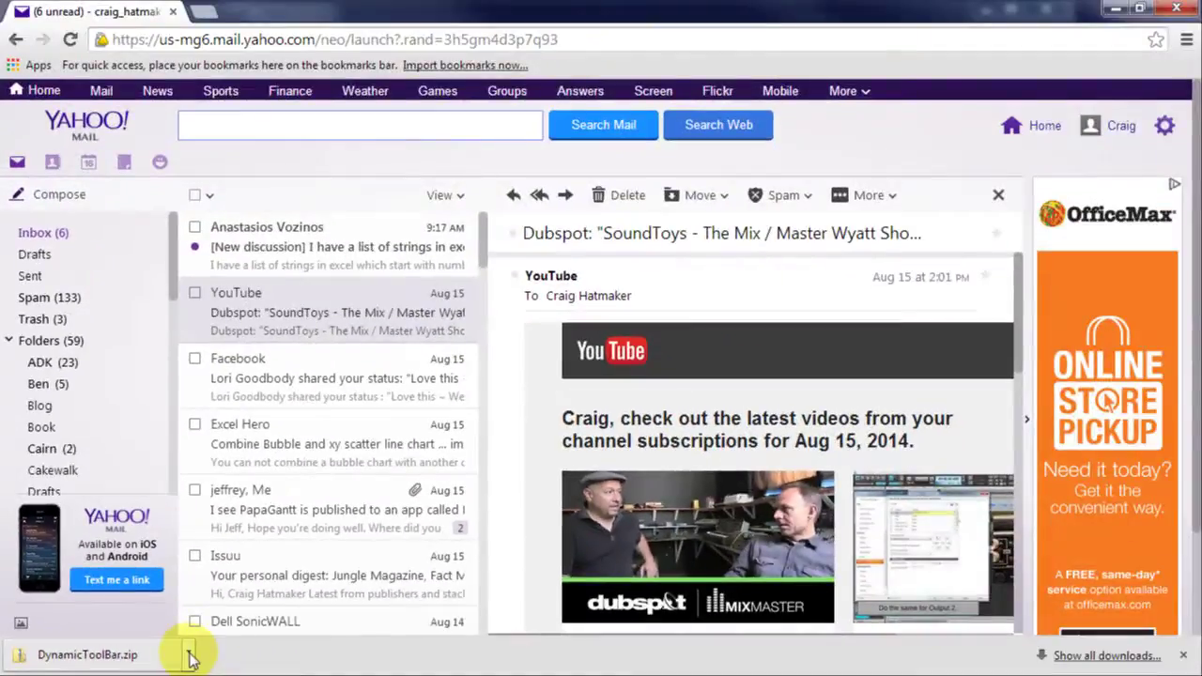
left_click(527, 610)
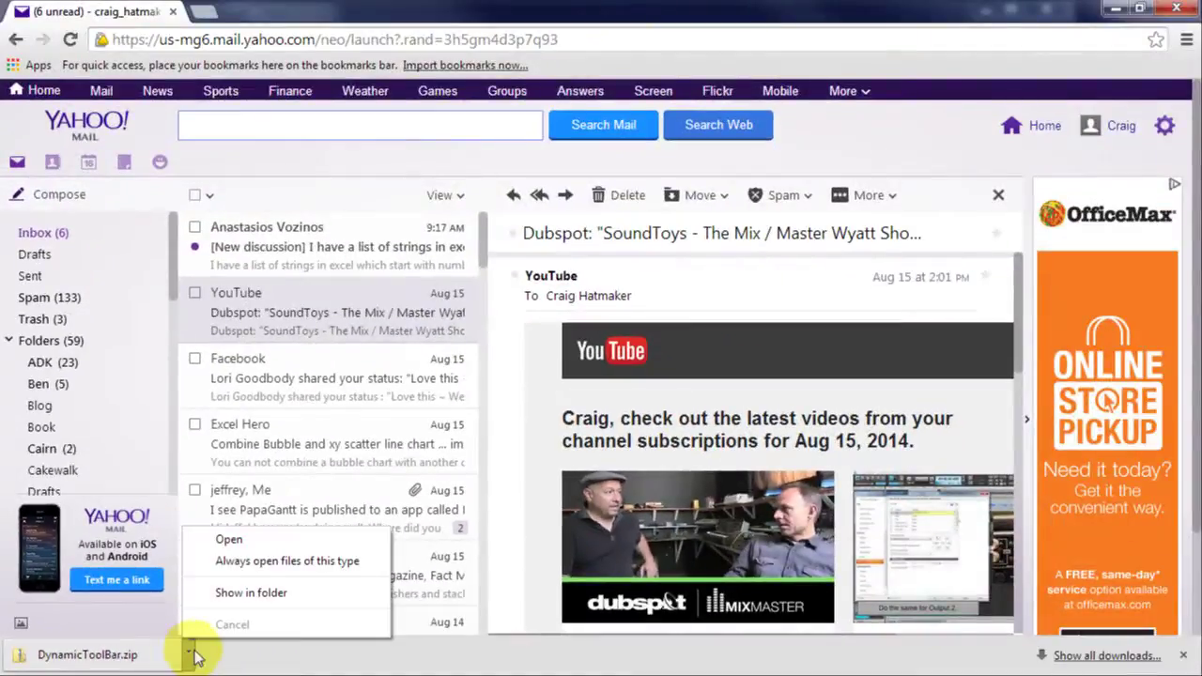
left_click(248, 597)
Extract all files of DynamicToolBar.zip to C:\Temp\DynamicToolBar and open AddInDemo.xls from the extracted folder
right_click(390, 623)
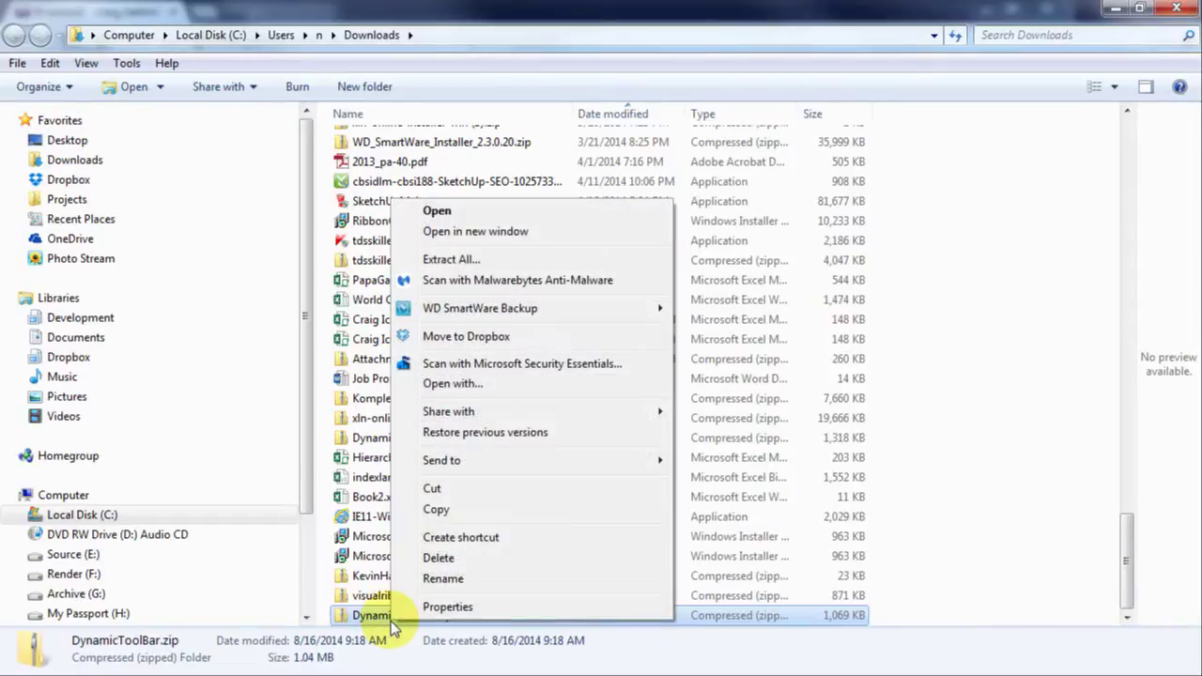
left_click(451, 262)
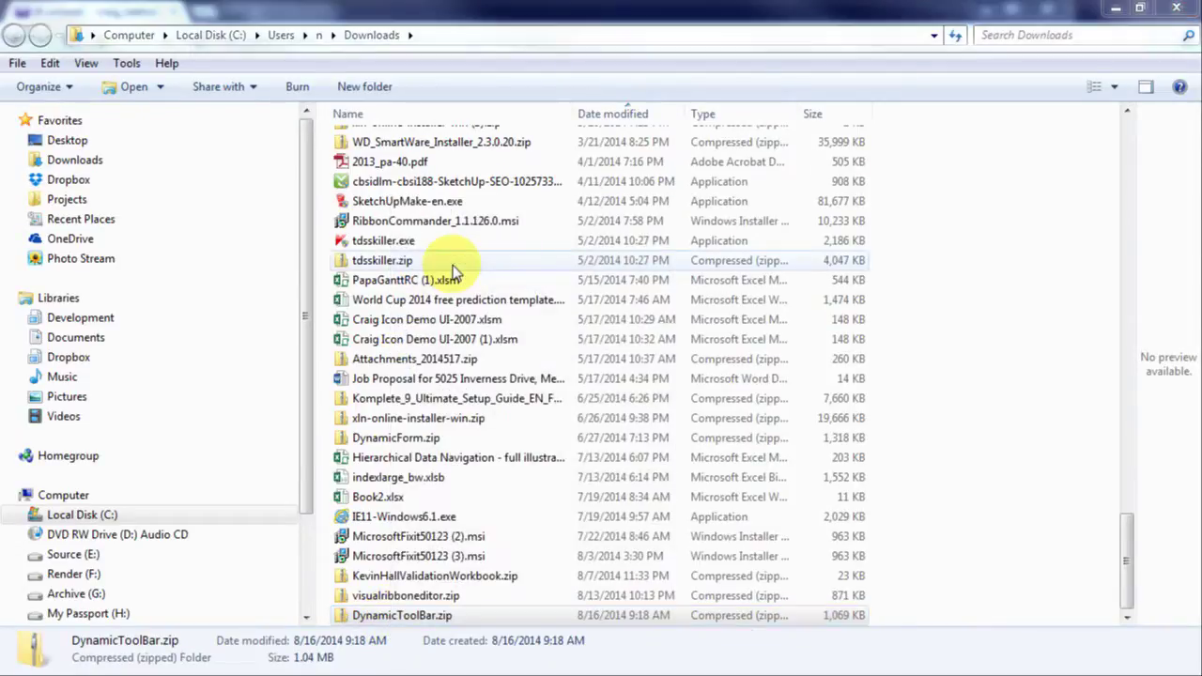
left_click_drag(243, 228, 339, 240)
type("Temp\\DynamicToolBar")
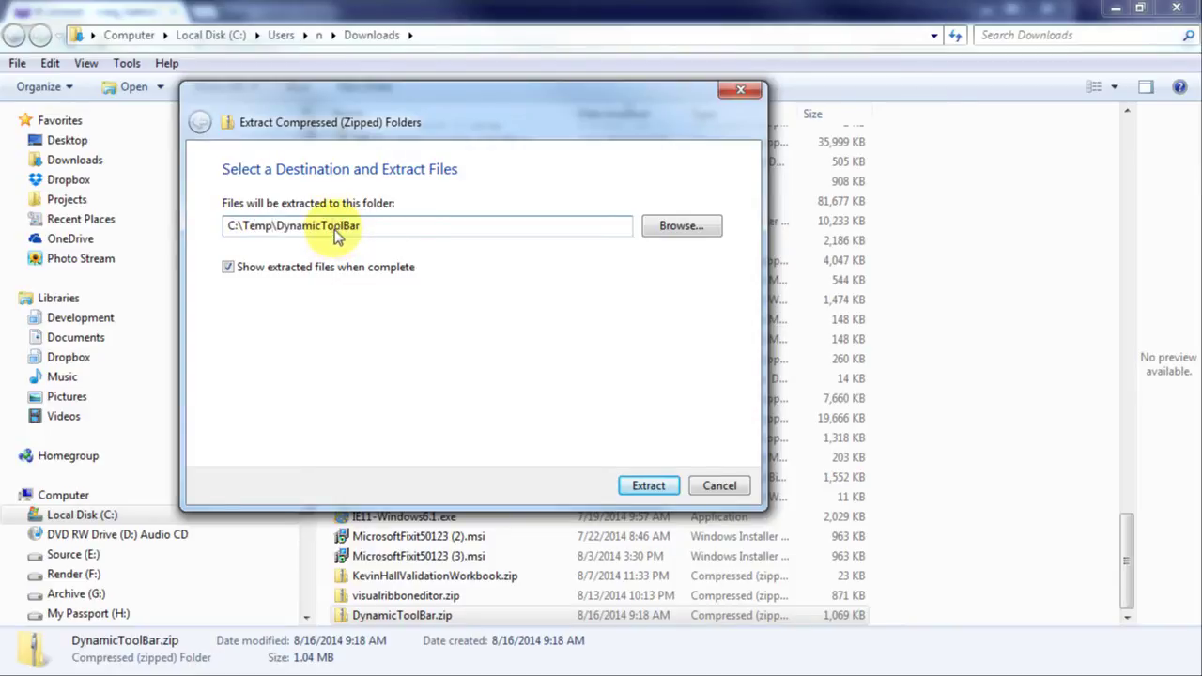
left_click(648, 485)
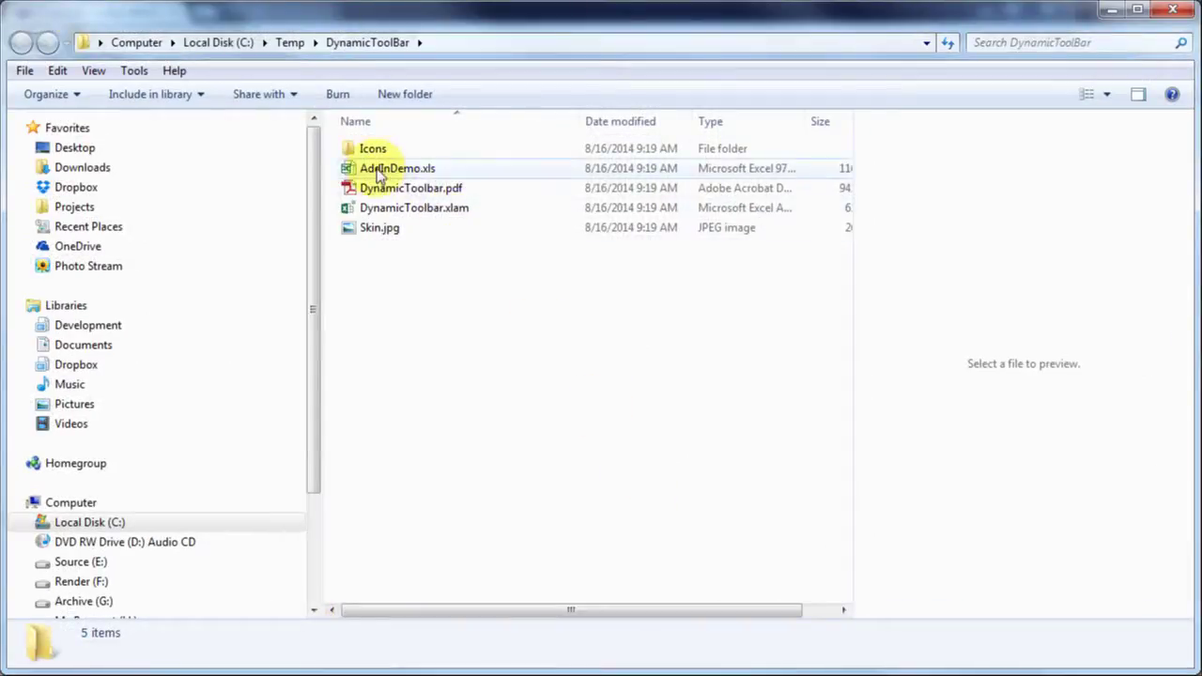
right_click(379, 175)
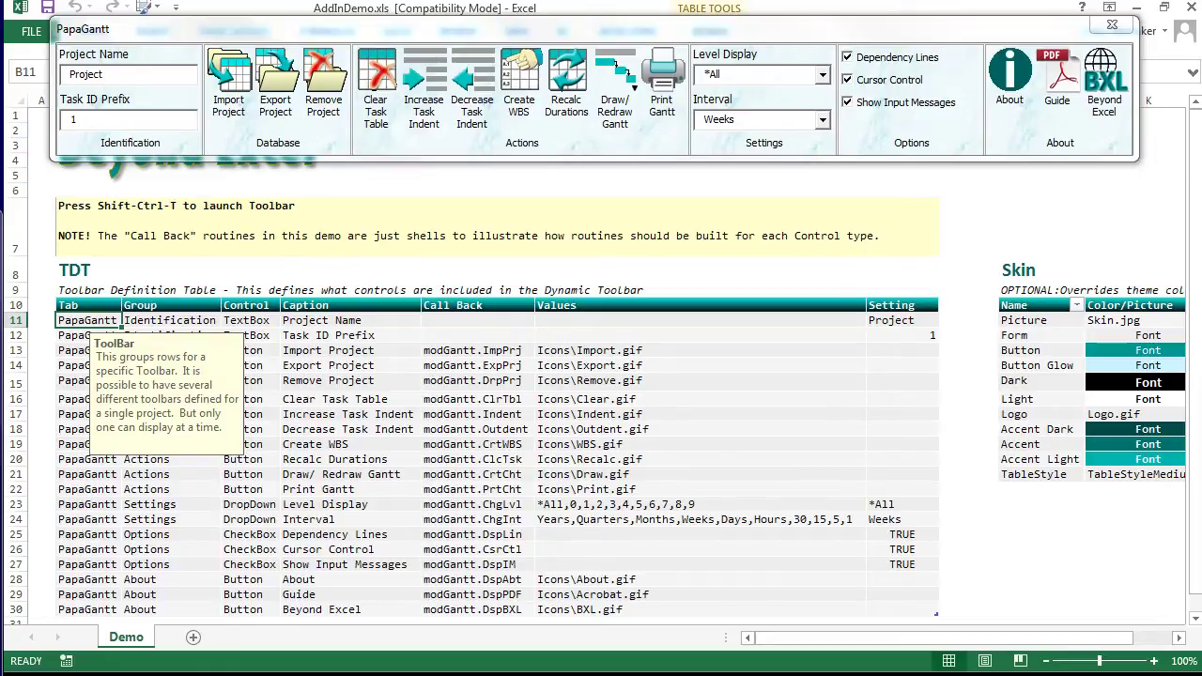
Examine the Group, Control, Caption, Call Back and Values columns of the Toolbar Definition Table, including the available control types
left_click(169, 320)
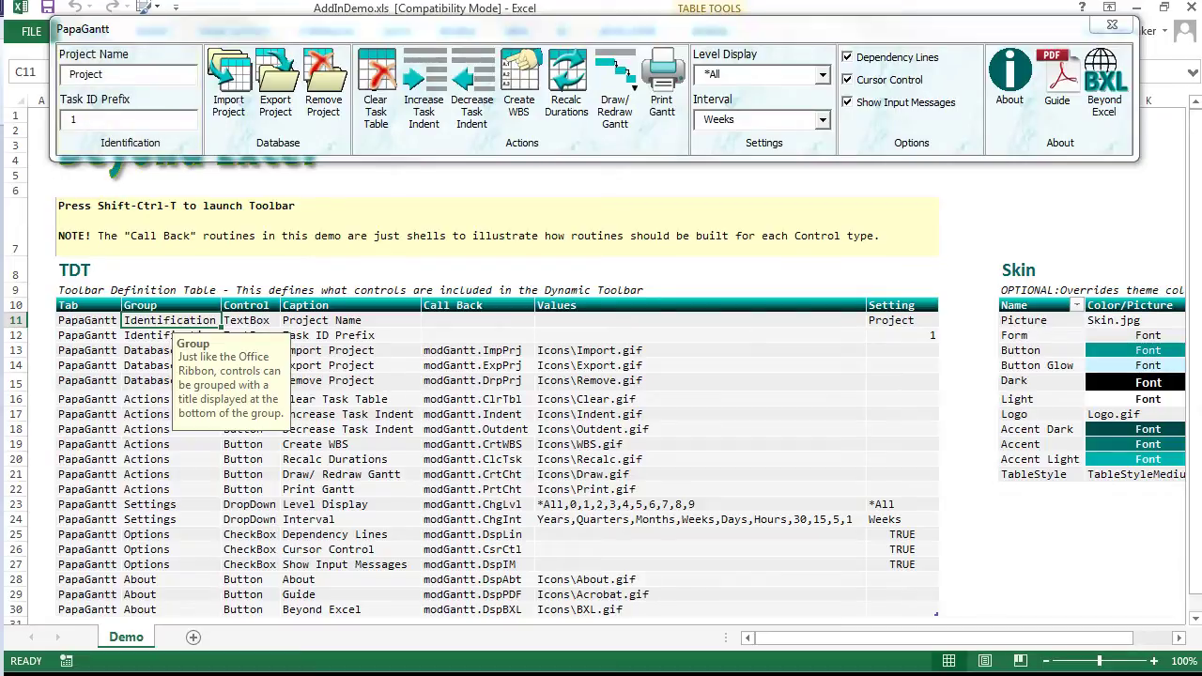
left_click(249, 320)
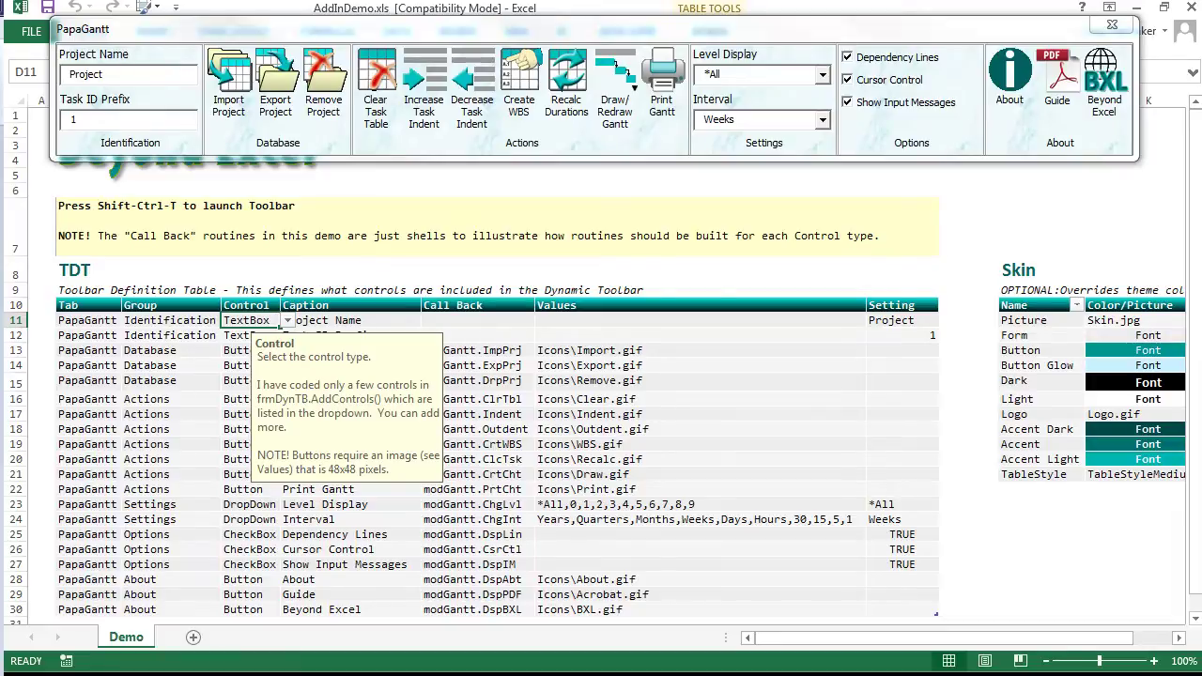
key("alt+Down")
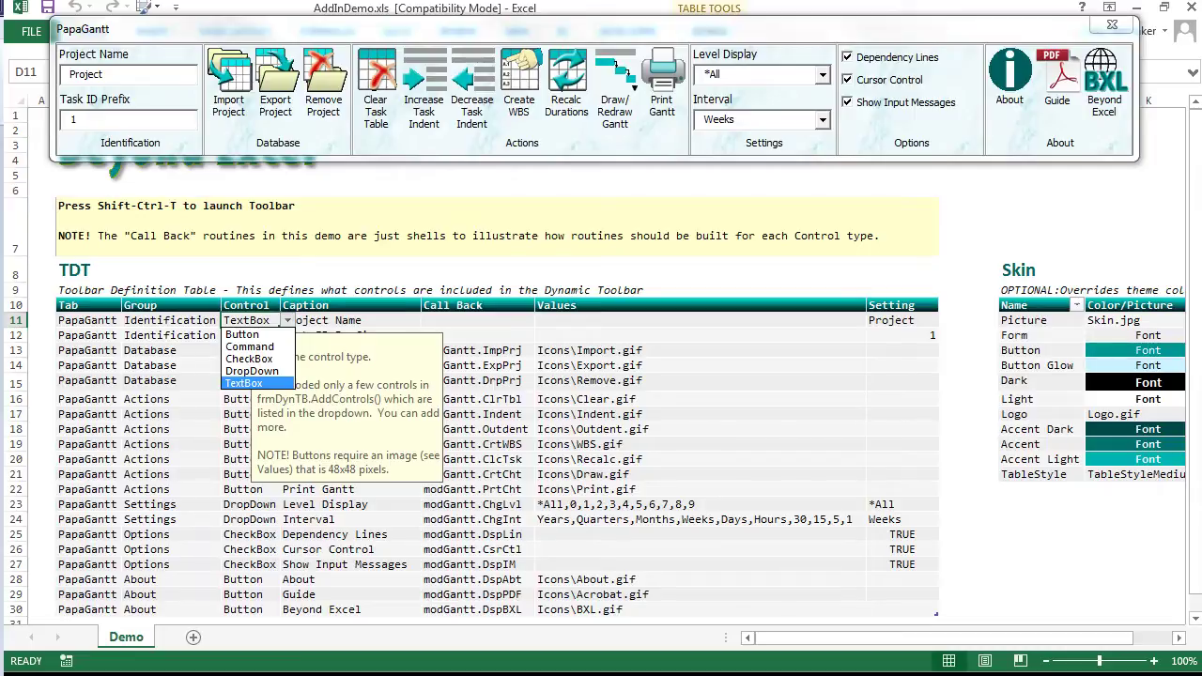
left_click(351, 320)
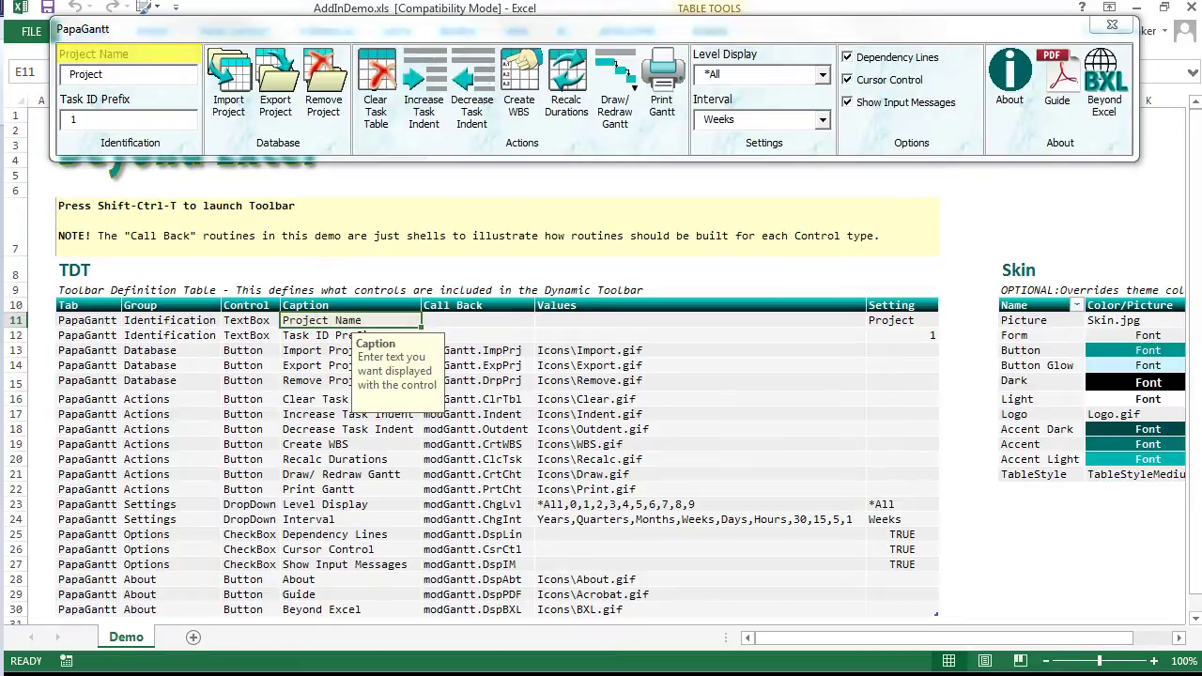
left_click(477, 320)
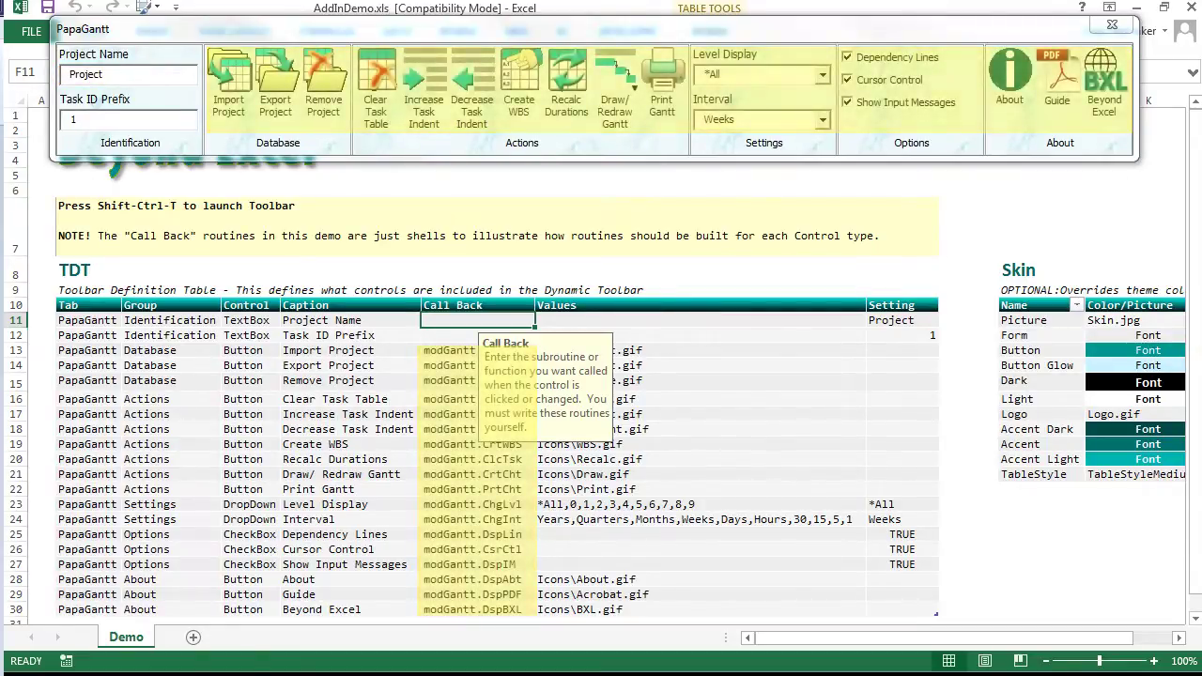
left_click(700, 320)
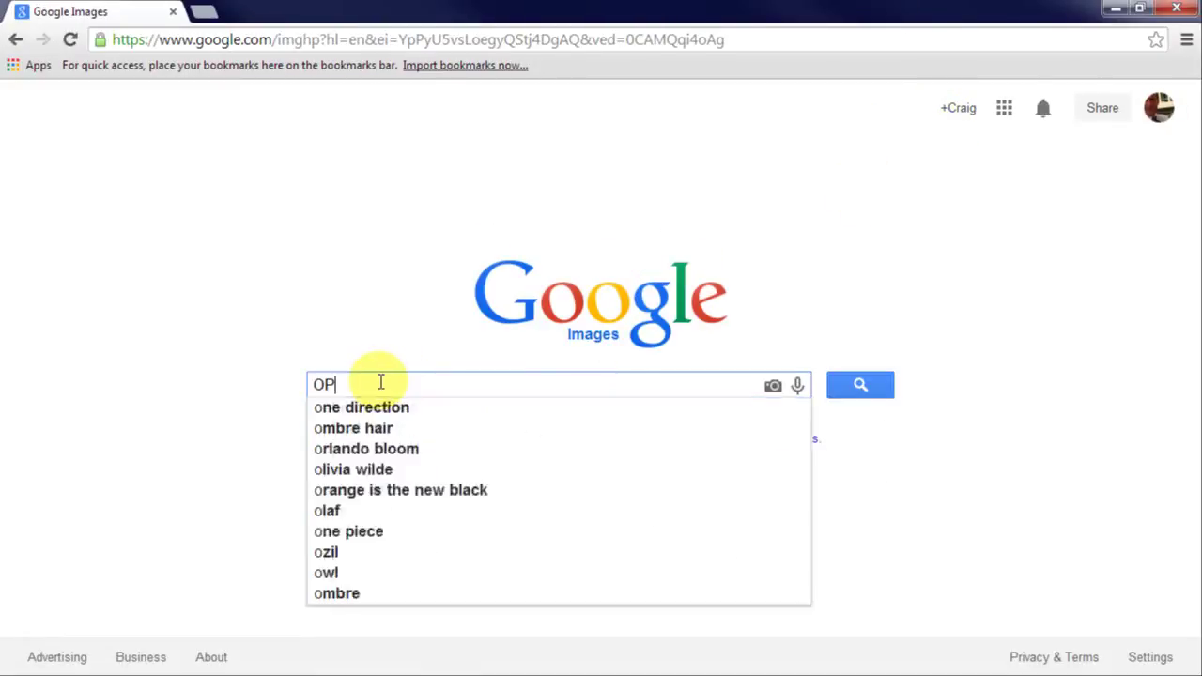
Search Google Images for "OPen icon" and copy a yellow open-folder image with a green arrow
key("Return")
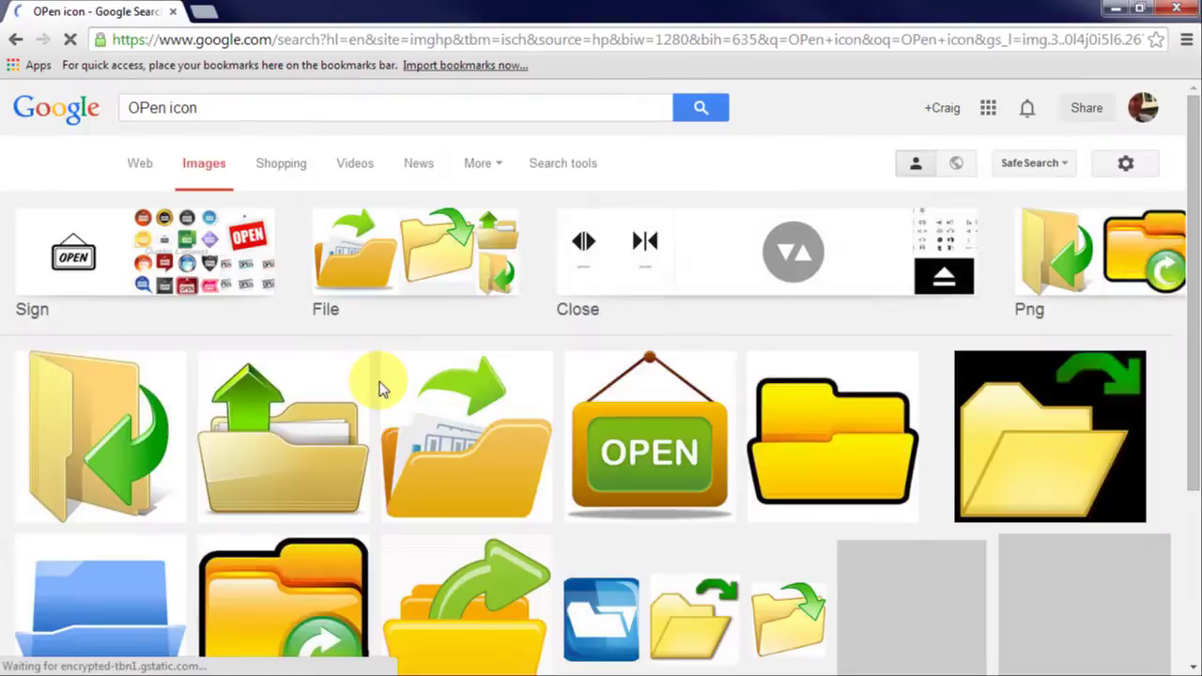
scroll(215, 367, "down", 3)
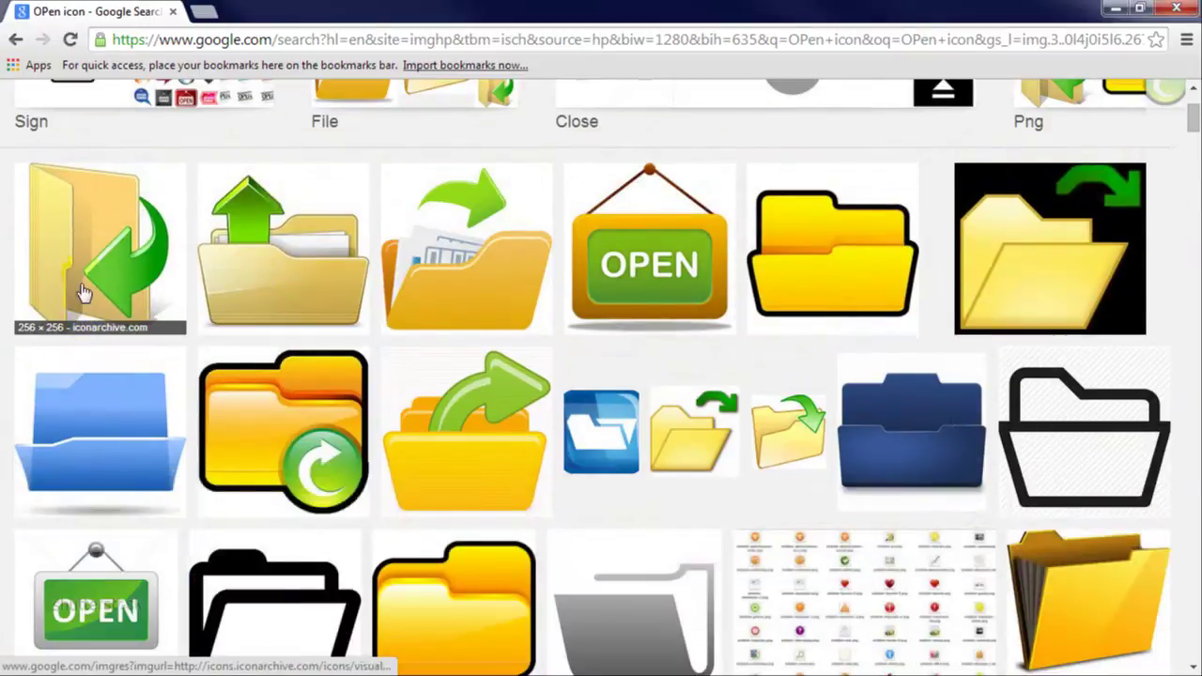
left_click(80, 282)
right_click(1073, 501)
left_click(1044, 381)
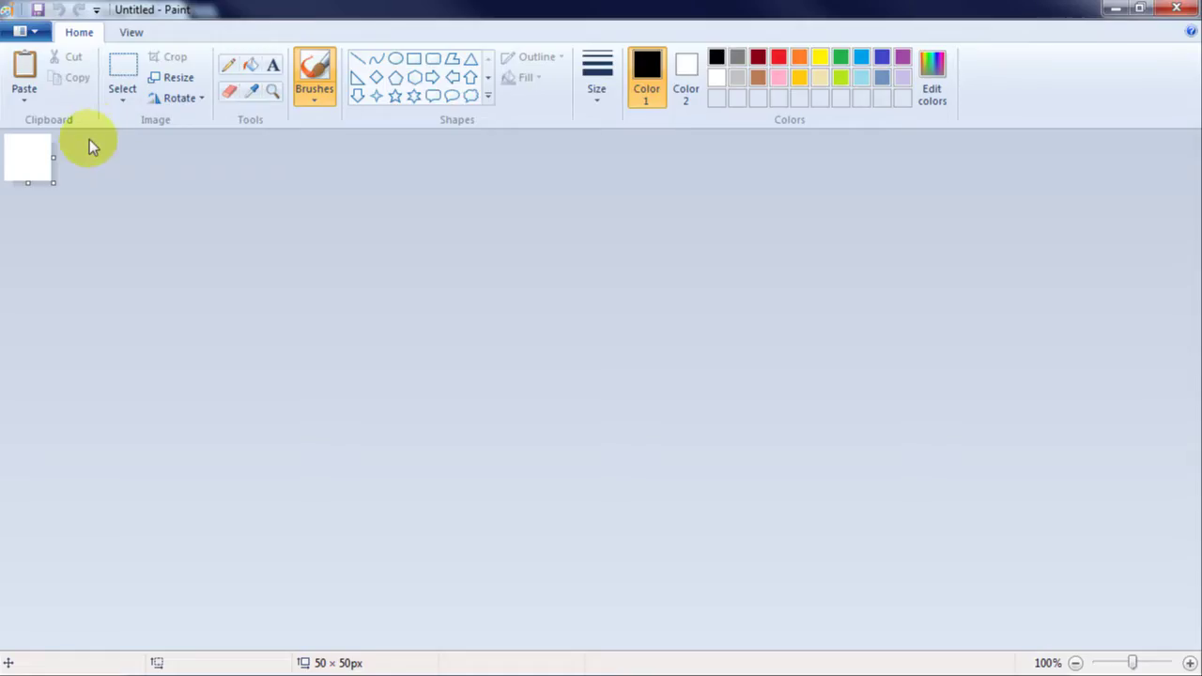
Paste the copied icon into Paint, resize it by pixels and crop the picture to 50 × 50 px
key("ctrl+v")
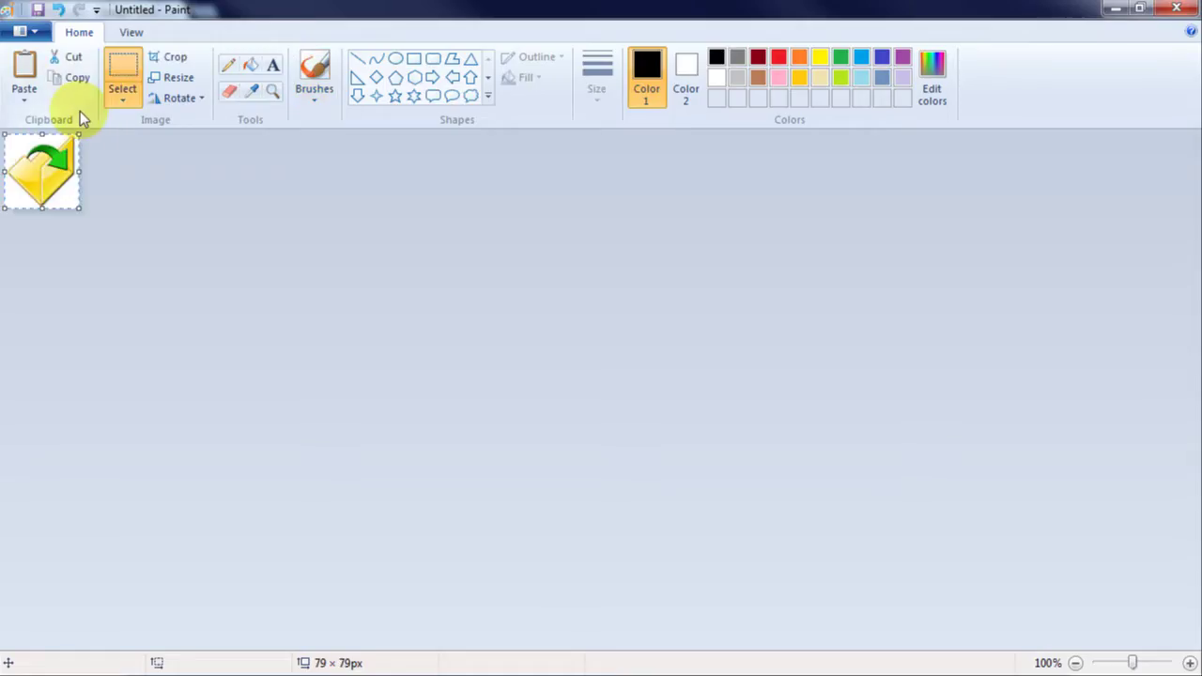
left_click(169, 79)
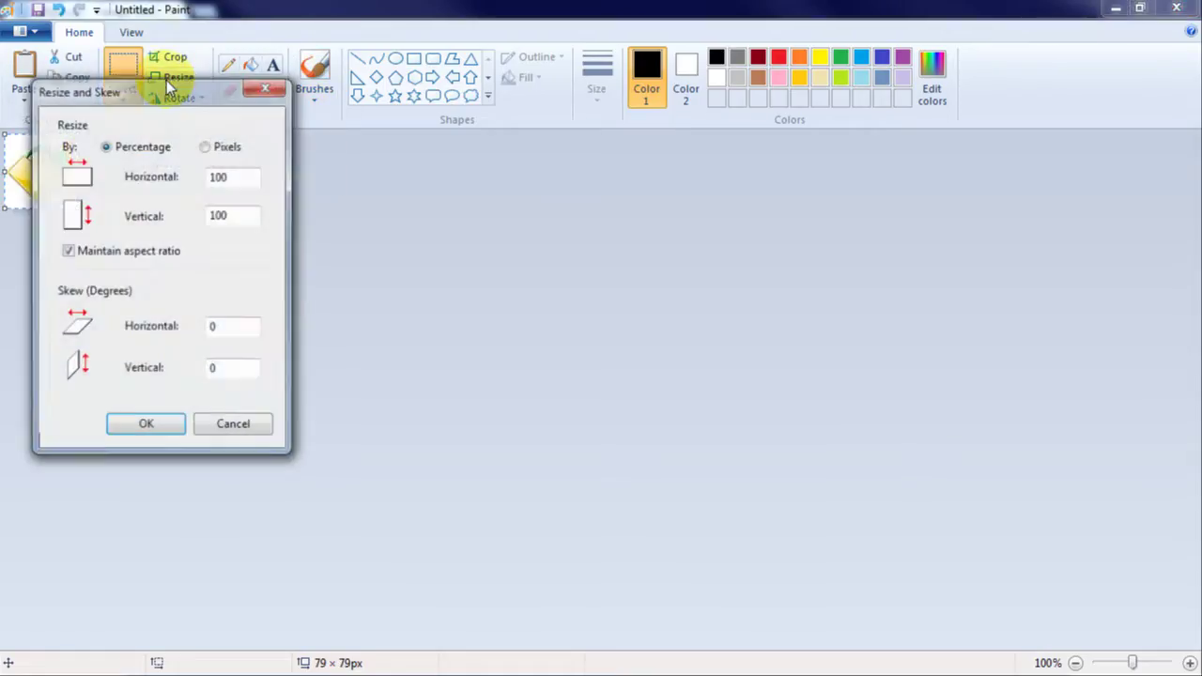
left_click(205, 147)
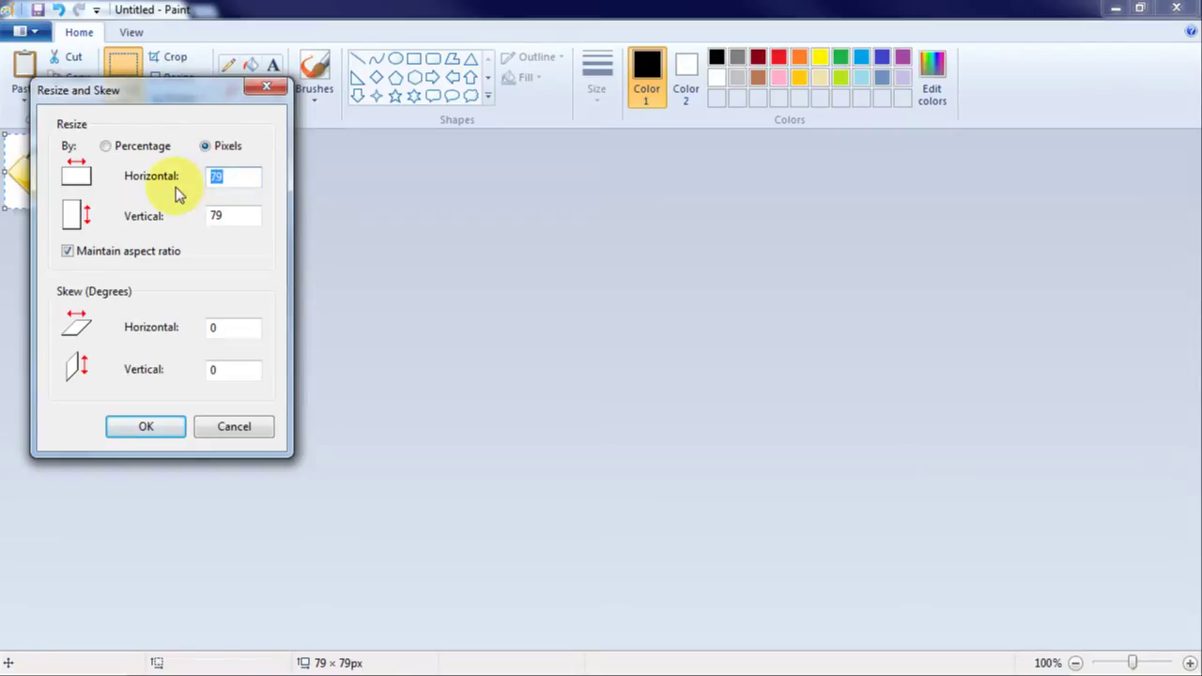
key("Tab")
left_click(145, 426)
left_click(169, 56)
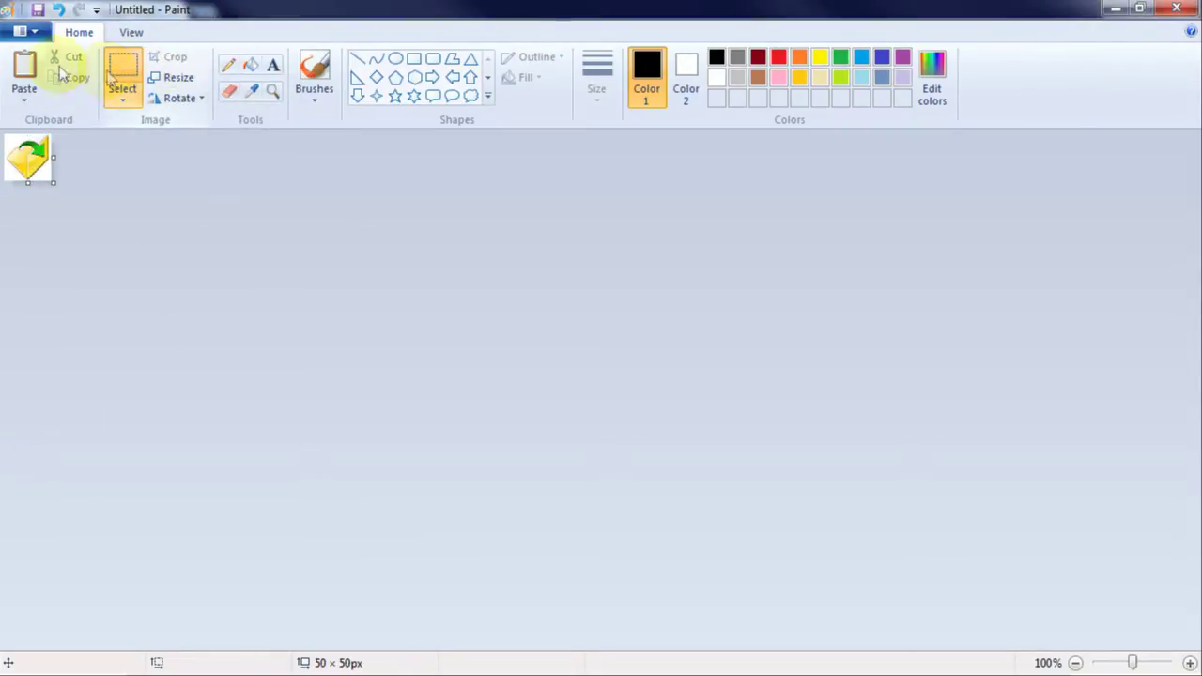
Save the icon as a GIF picture named c:\Temp\Open.gif
left_click(37, 33)
mouse_move(46, 183)
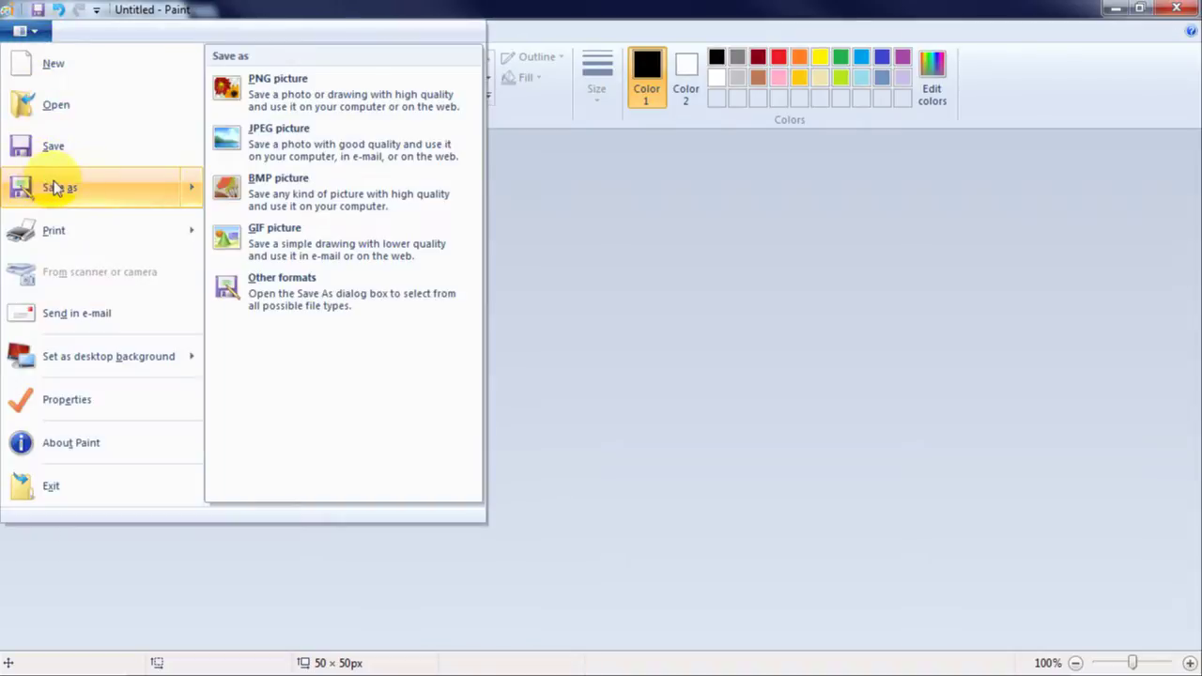
left_click(287, 228)
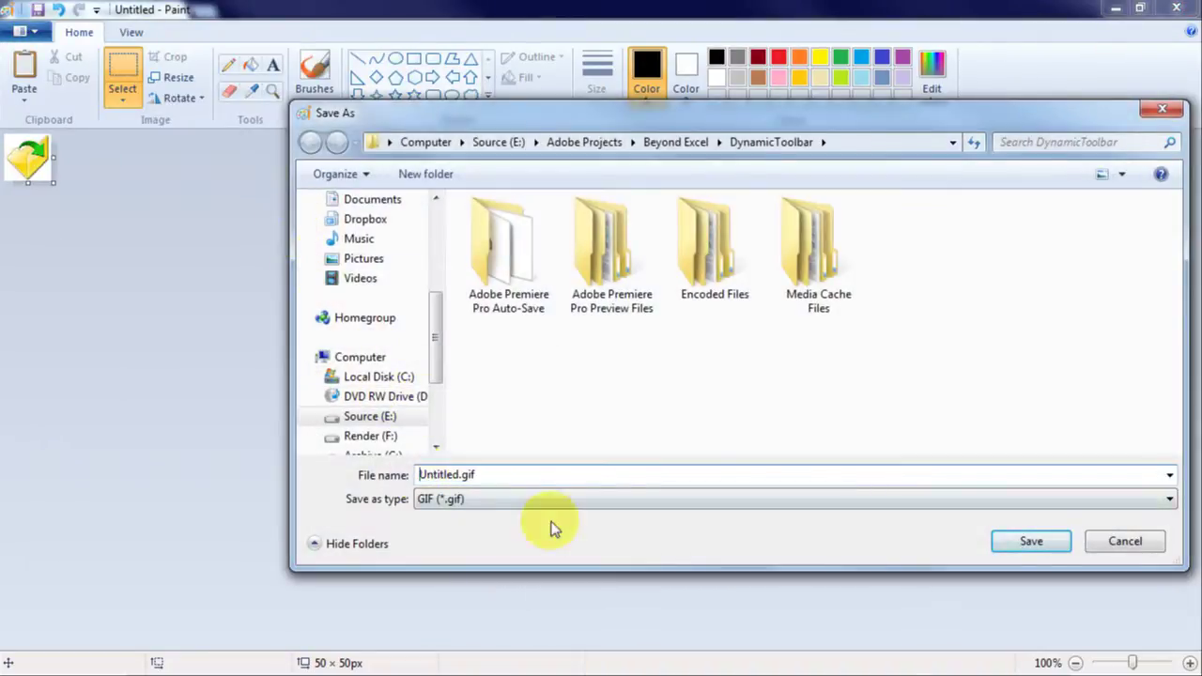
type("c:\\Temp\\")
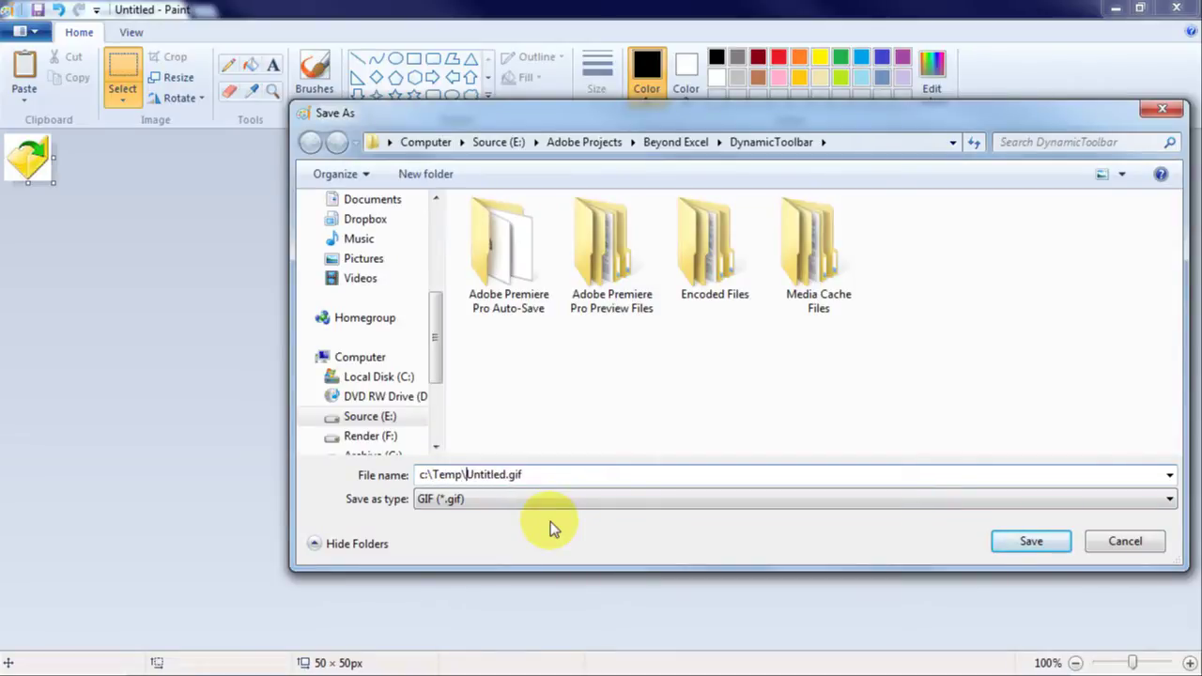
type("Open")
key("Delete")
key("Delete")
key("Delete")
key("Delete")
key("Delete")
key("Delete")
key("Delete")
key("Delete")
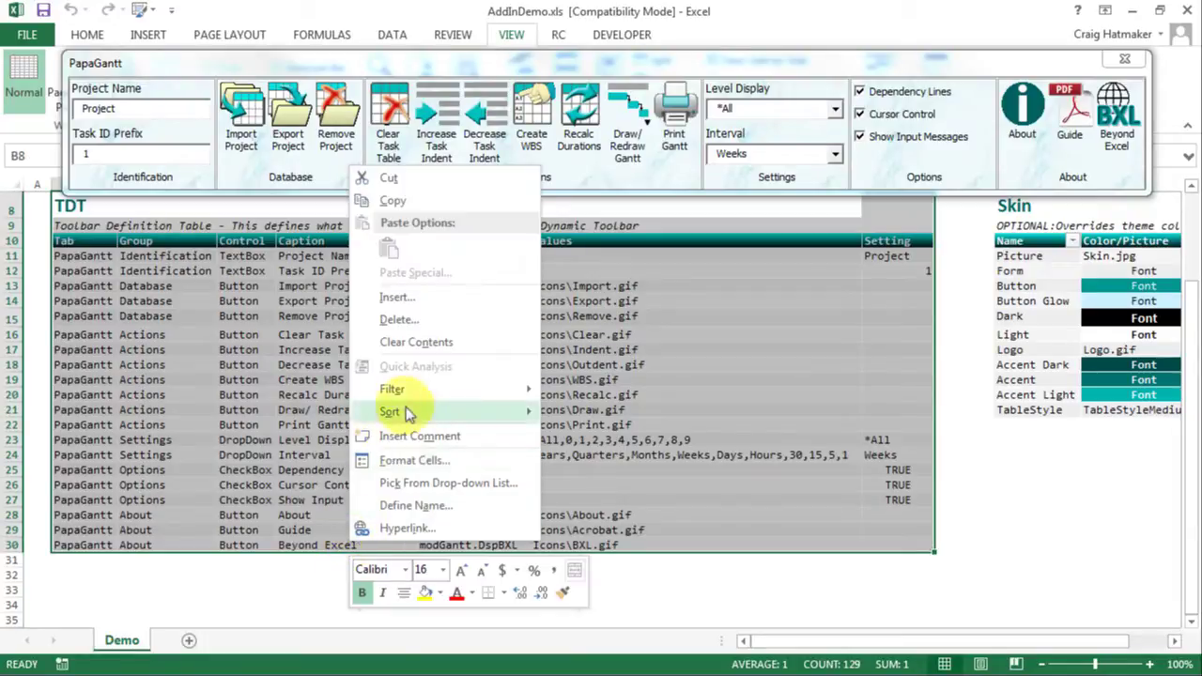
Copy the selected Toolbar Definition Table from AddInDemo.xls and paste it at cell B4 of Book3
left_click(394, 196)
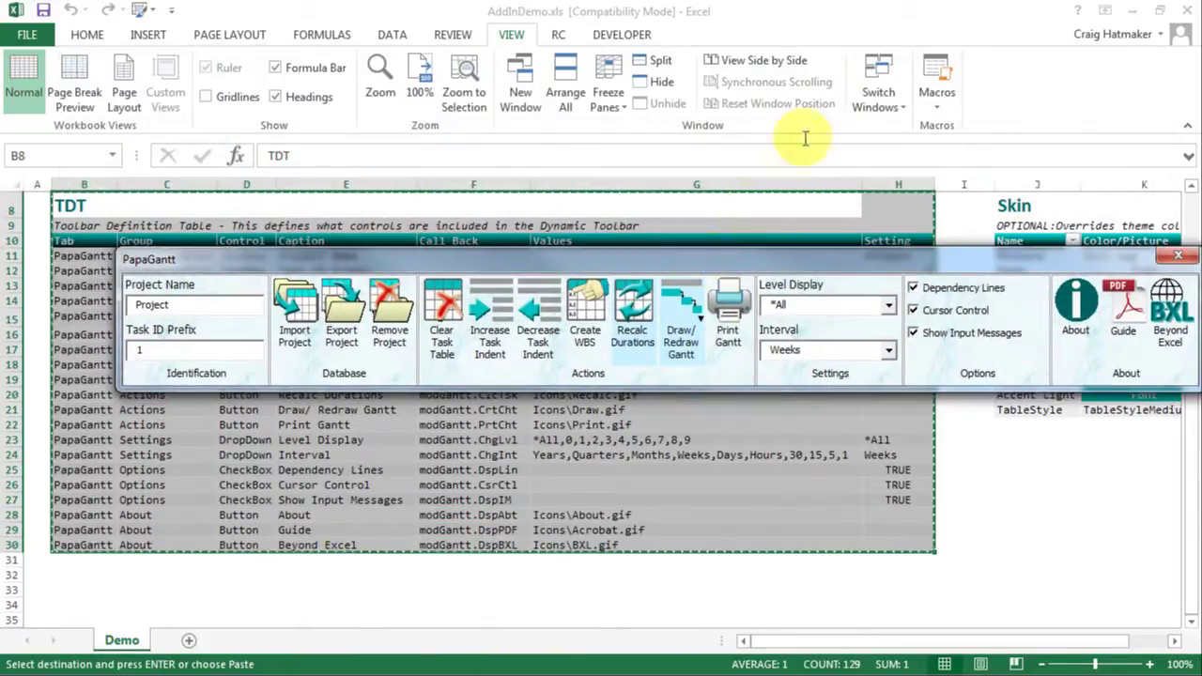
left_click(878, 80)
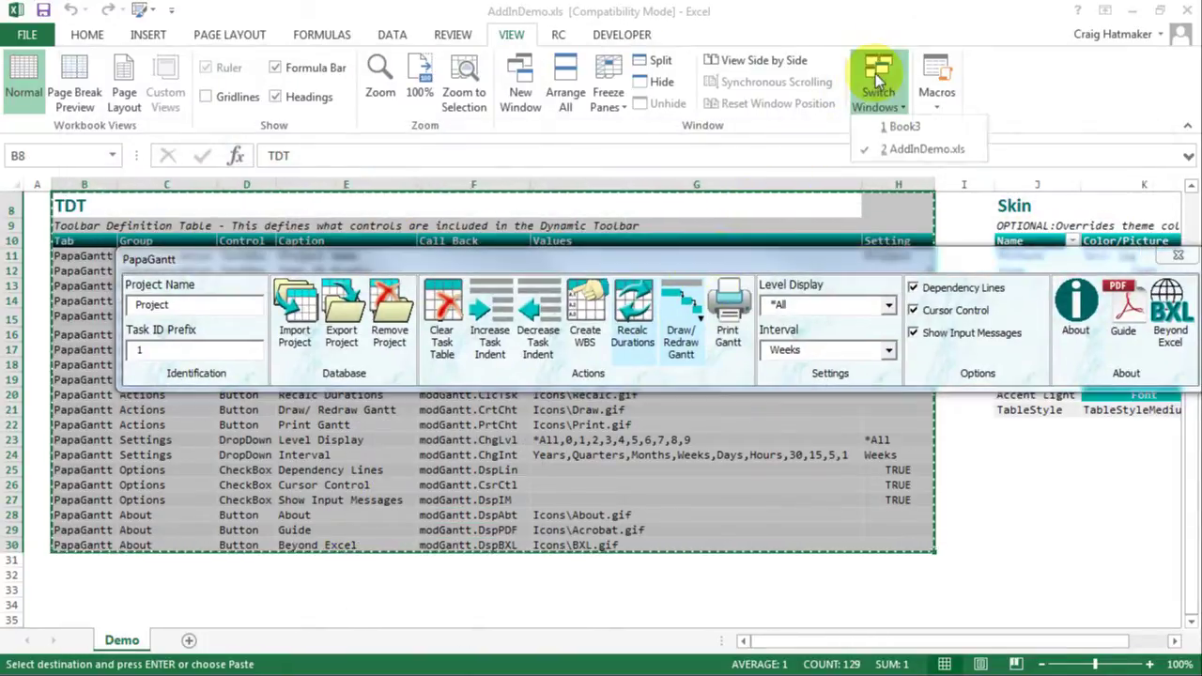
left_click(900, 129)
left_click(105, 260)
right_click(105, 261)
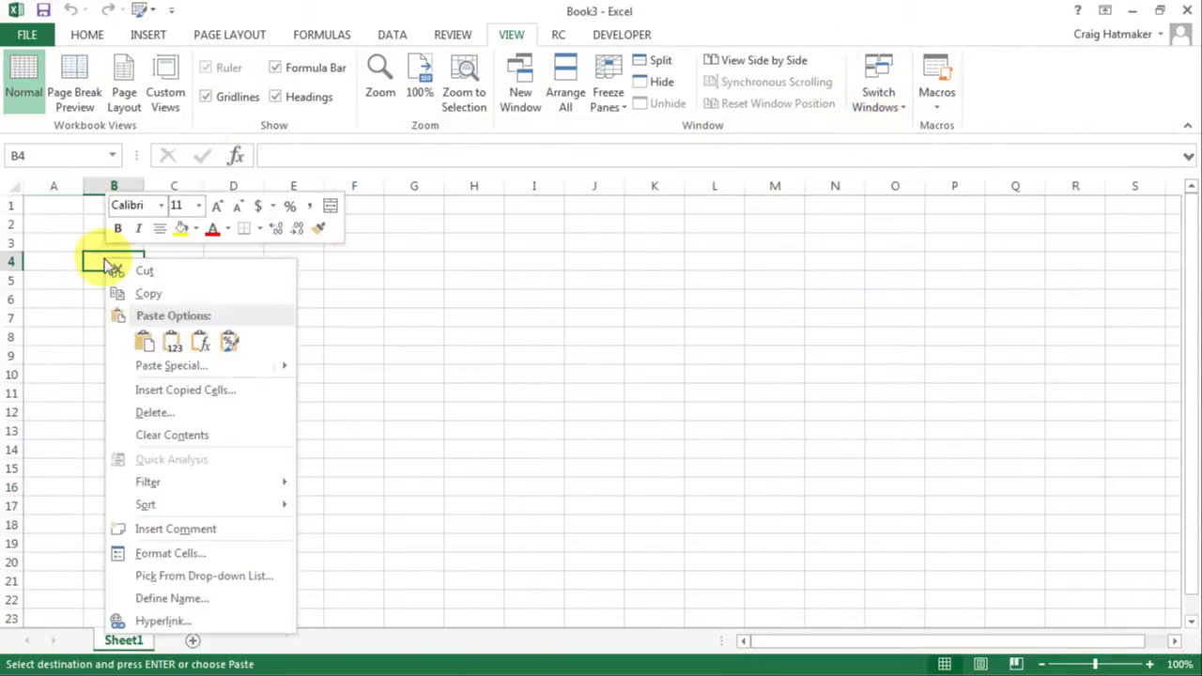
left_click(141, 344)
Replace the first Tab entry in the TDT table with Kitchen and fill it down through all table rows
left_click(112, 301)
type("K")
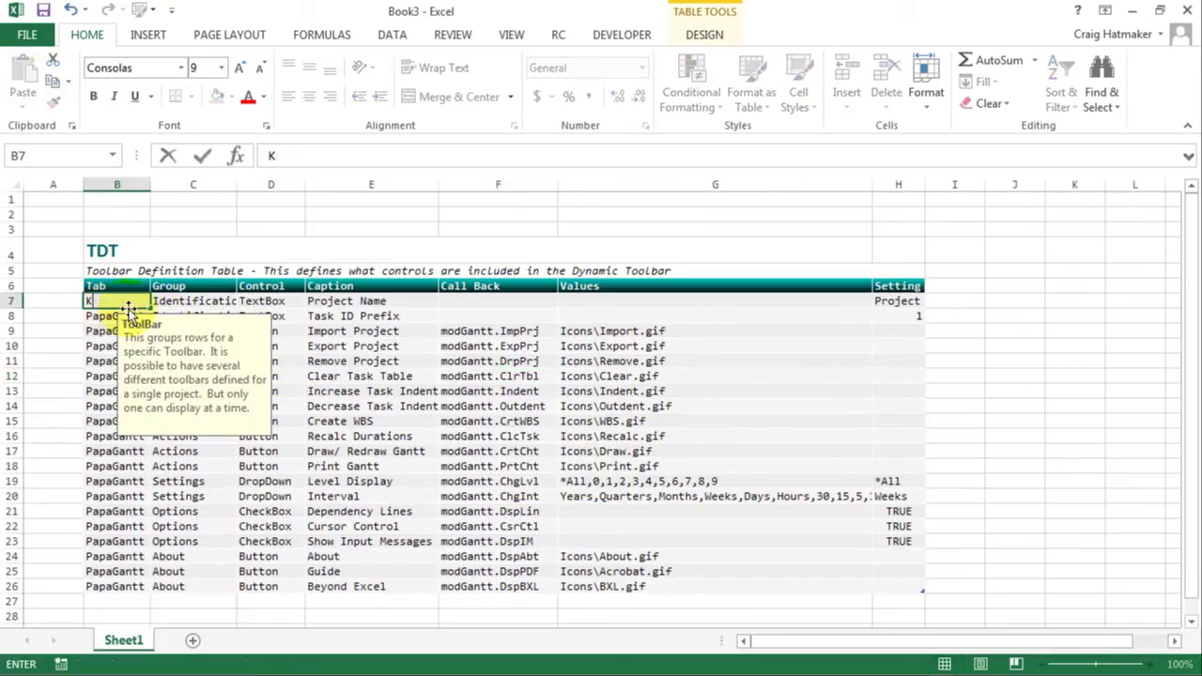
type("itchen")
double_click(149, 308)
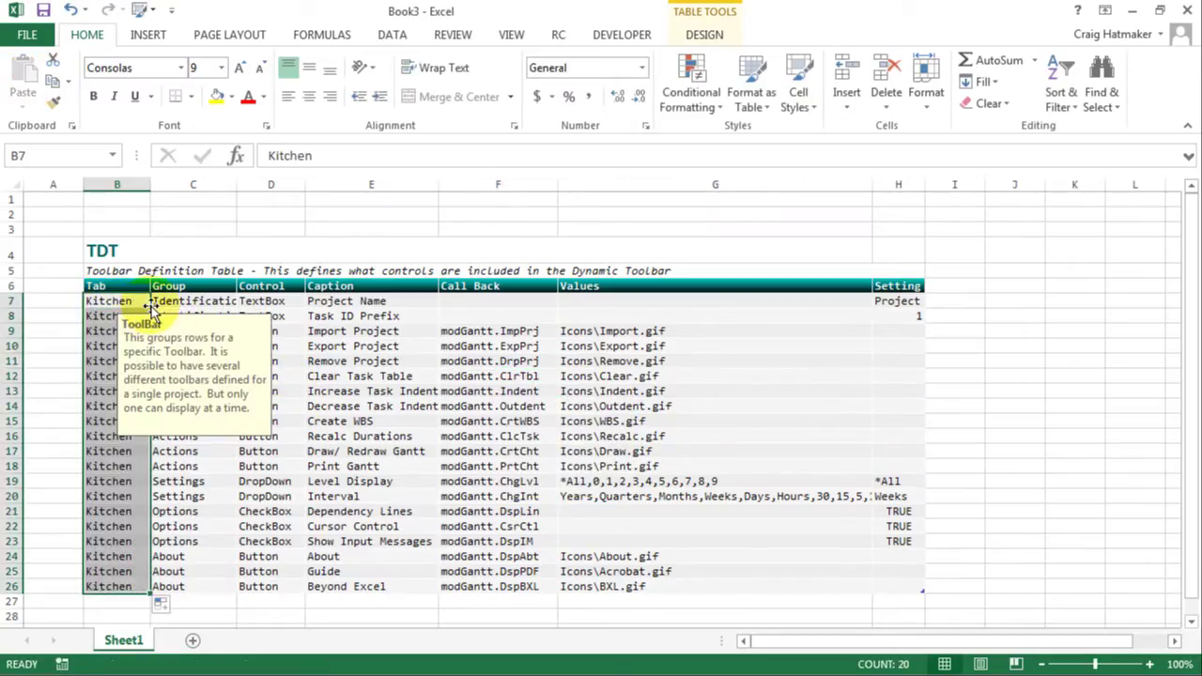
Delete the Task ID Prefix row from the TDT table
left_click(317, 316)
right_click(316, 316)
mouse_move(362, 425)
left_click(572, 448)
Change the Clear Task Table caption in cell E11 to Clear Shape Table
left_click(326, 332)
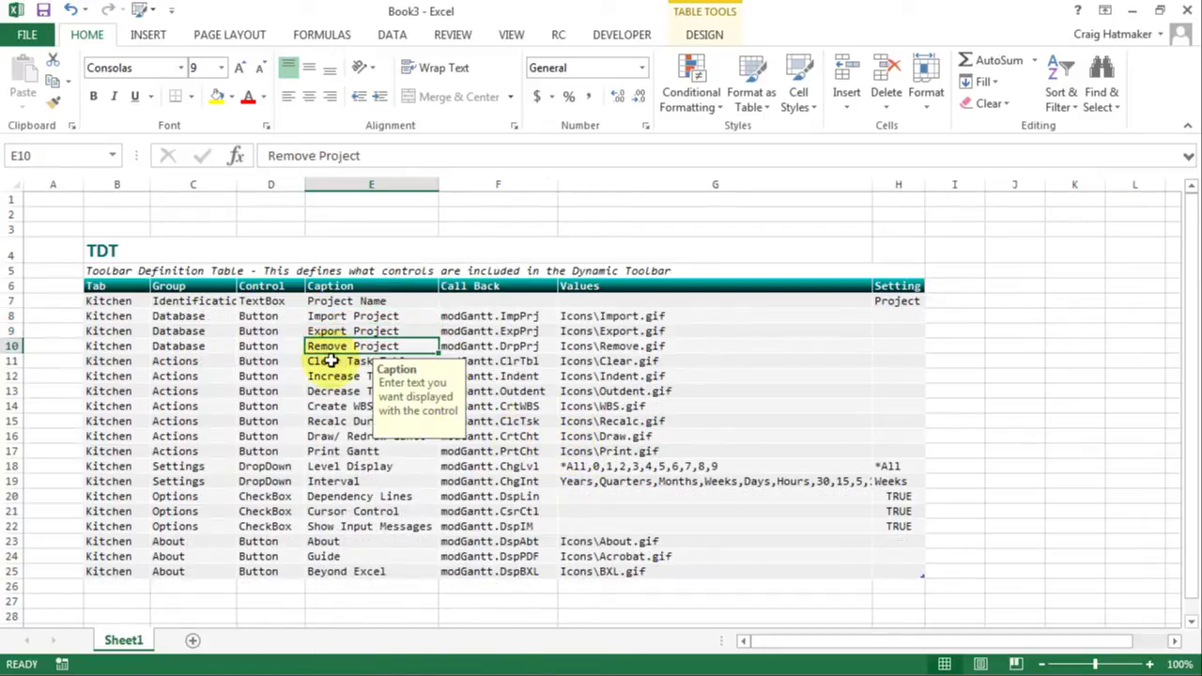
left_click(331, 361)
type("Cel")
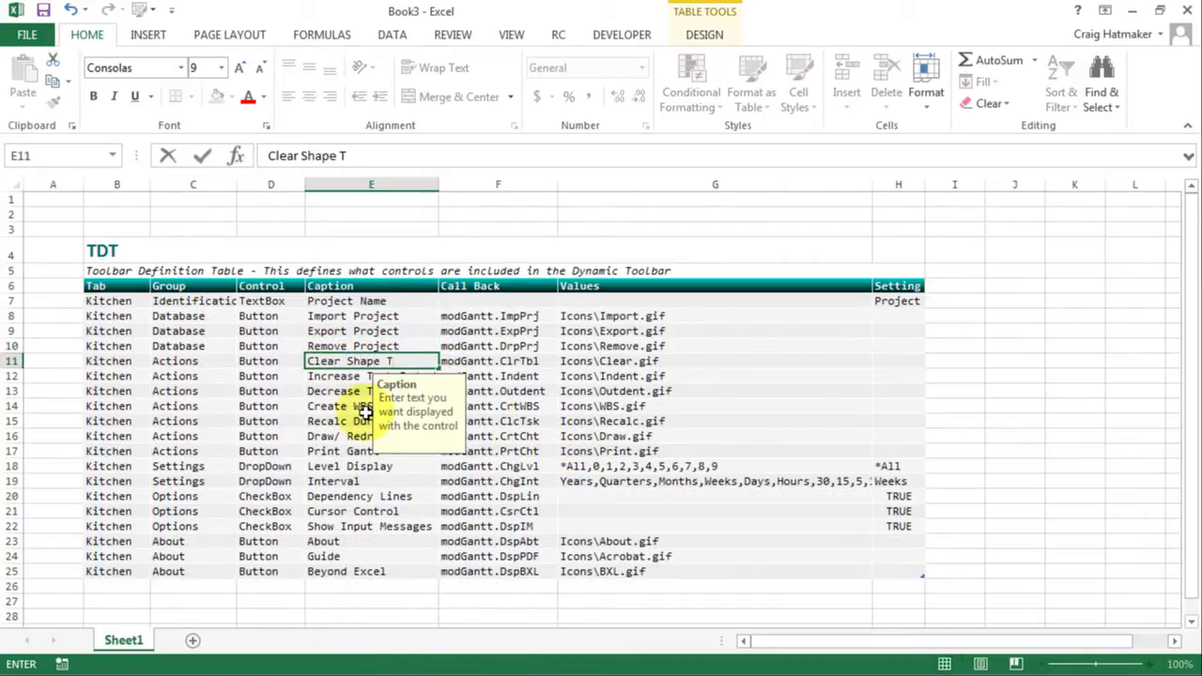
type("able")
key("Return")
Enter the call backs DspPDF for the Guide button and DspBXL for the Beyond Excel button
key("Return")
type("DspPDF")
key("Return")
type("DspBXL")
key("Return")
Start saving the workbook under a new name, create the folder C:\KitchenDesign and open it as the save location
left_click(27, 35)
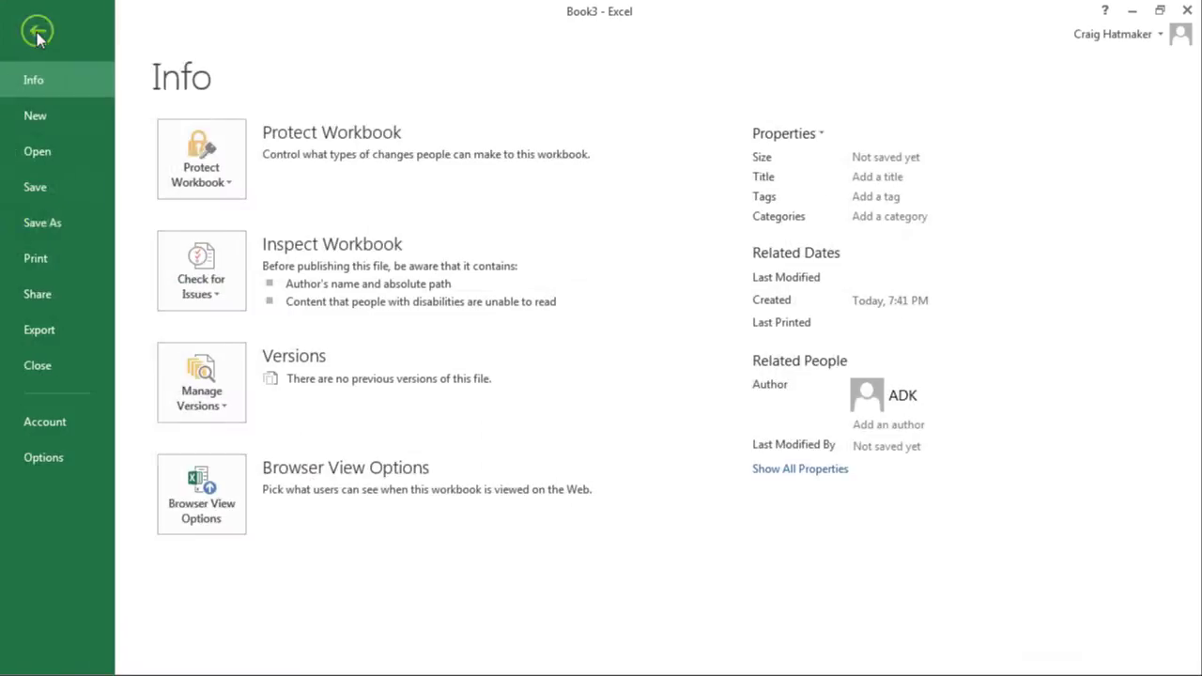
left_click(43, 222)
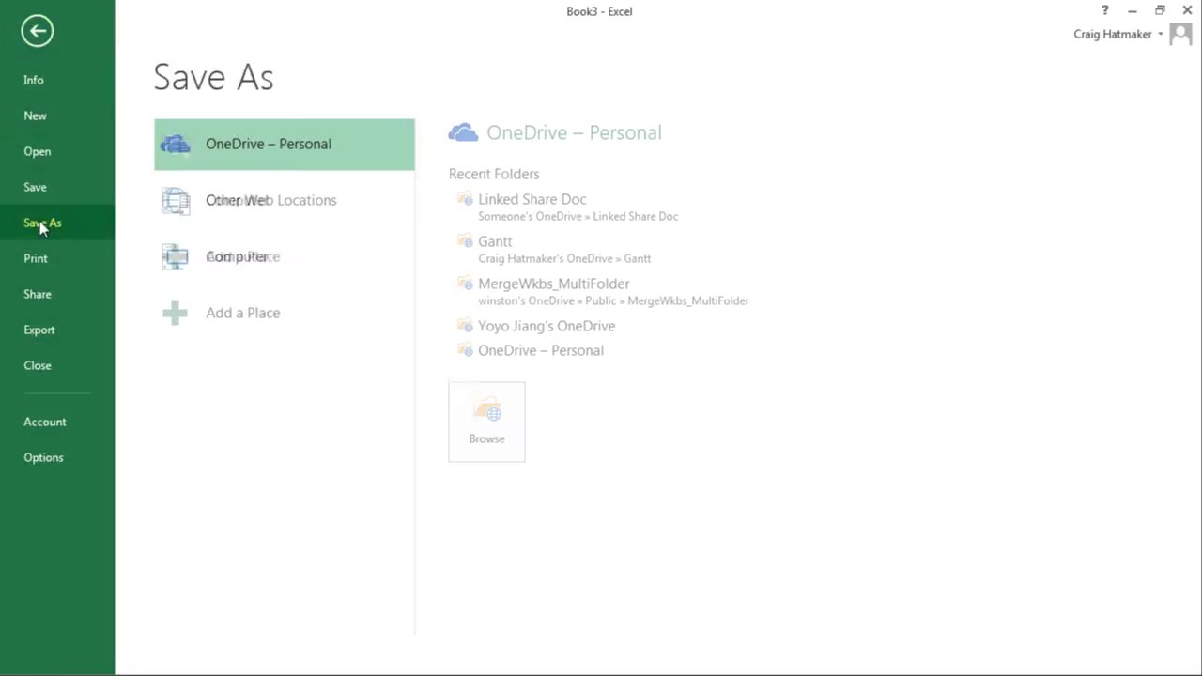
double_click(252, 259)
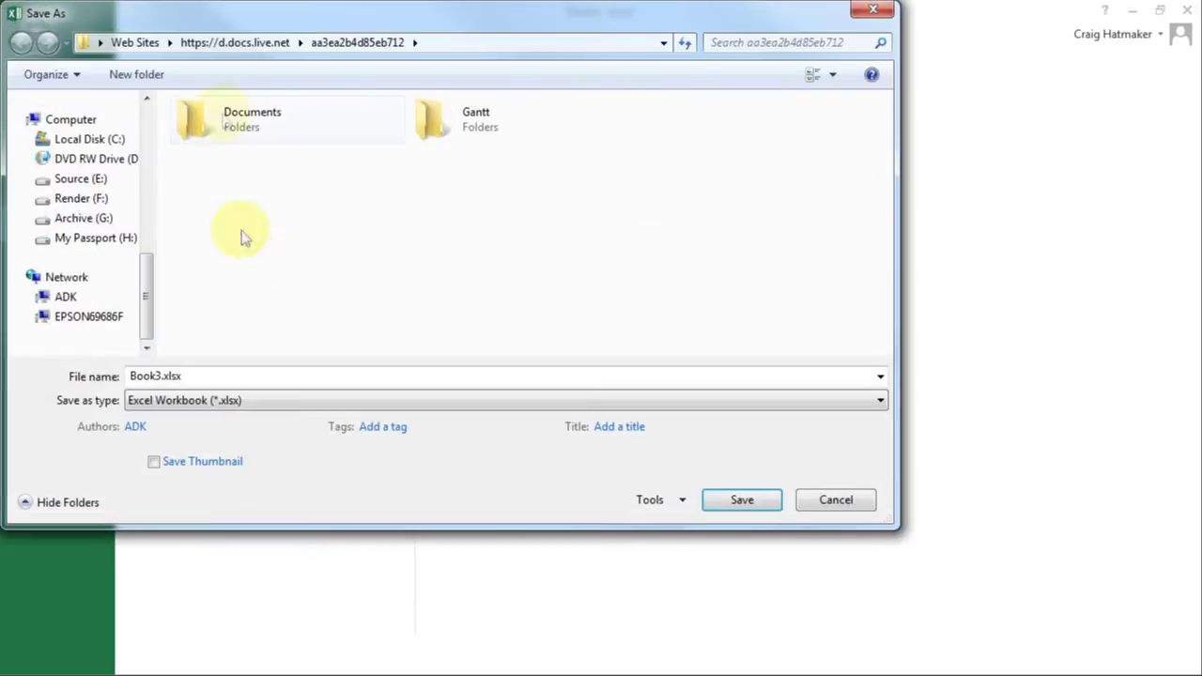
left_click(105, 140)
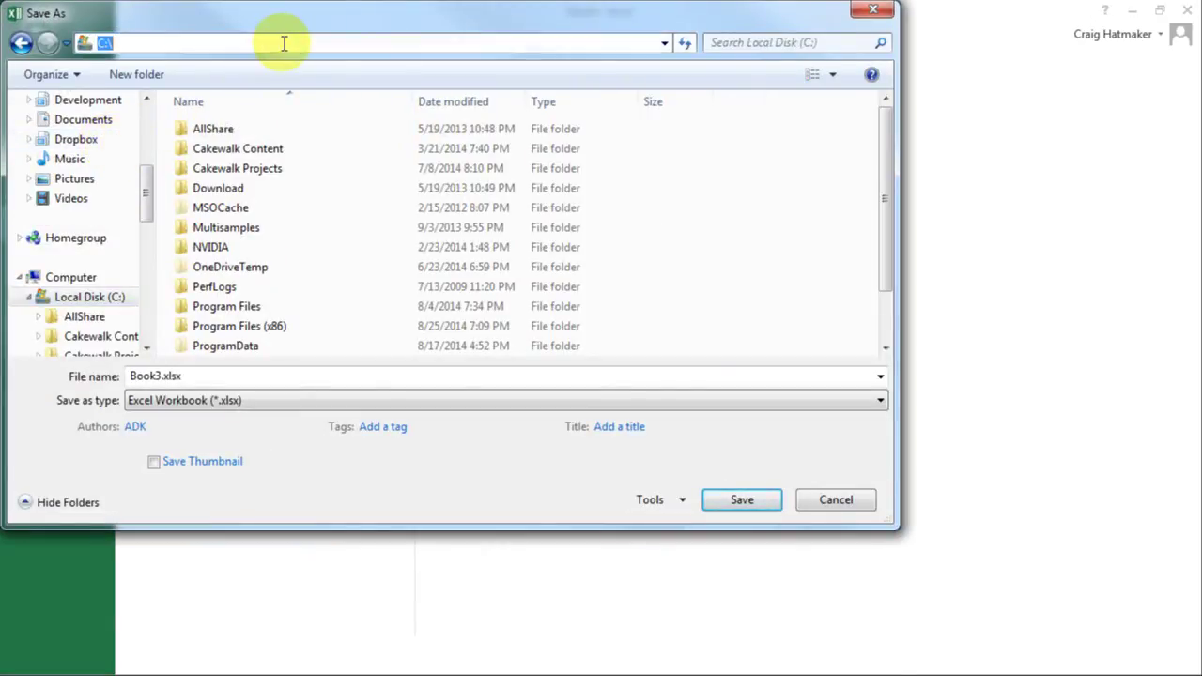
left_click(136, 75)
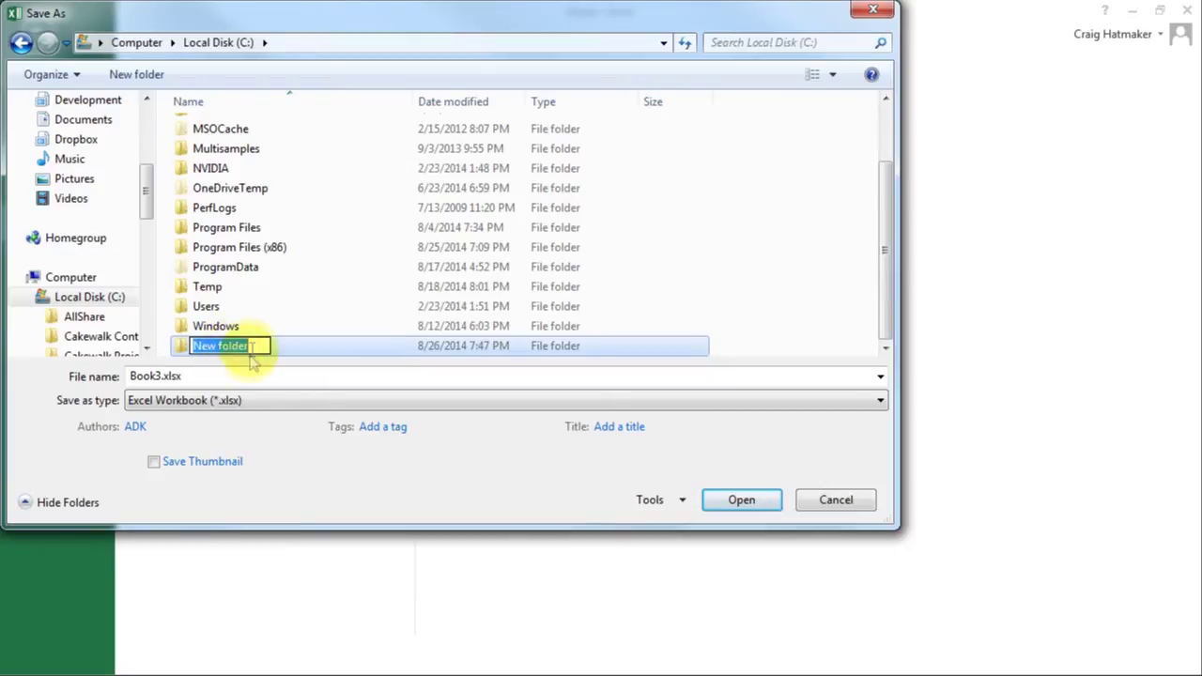
type("KitchenDesign")
key("Return")
double_click(180, 348)
Save the workbook as KitchenDesign in the Excel Macro-Enabled Workbook (*.xlsm) format
left_click(100, 375)
type("K")
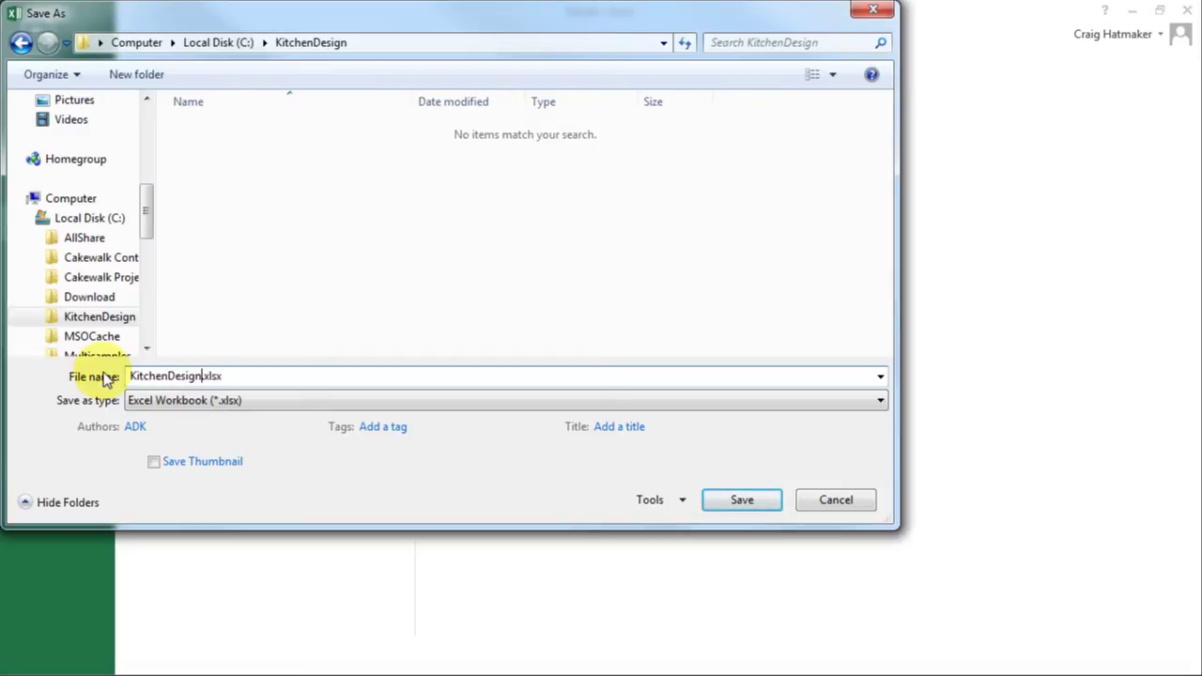
left_click(880, 400)
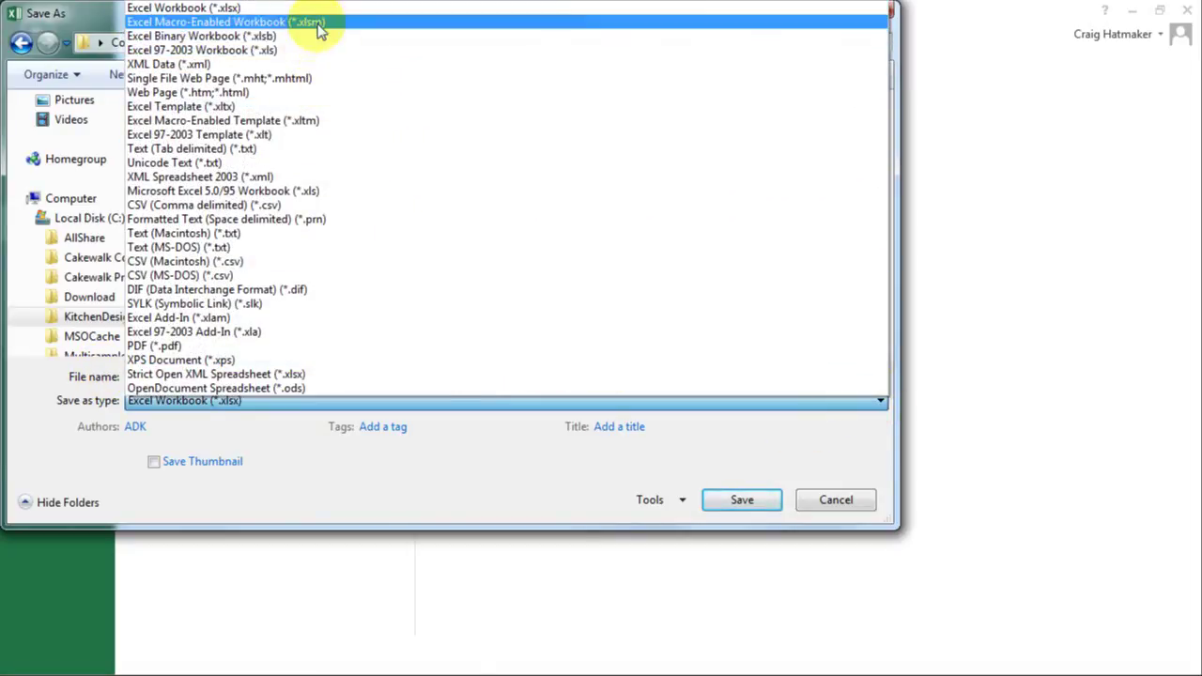
left_click(319, 22)
left_click(723, 499)
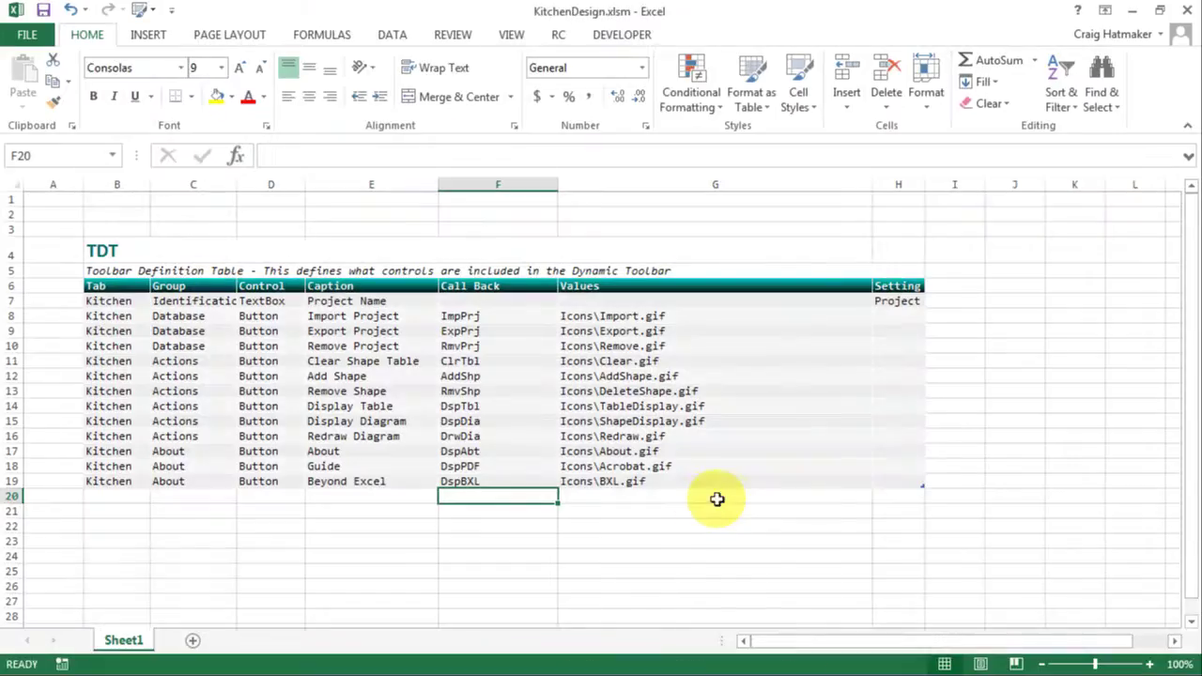
Browse to the KitchenDesign folder in Windows Explorer and create a subfolder named Icons
key("super+e")
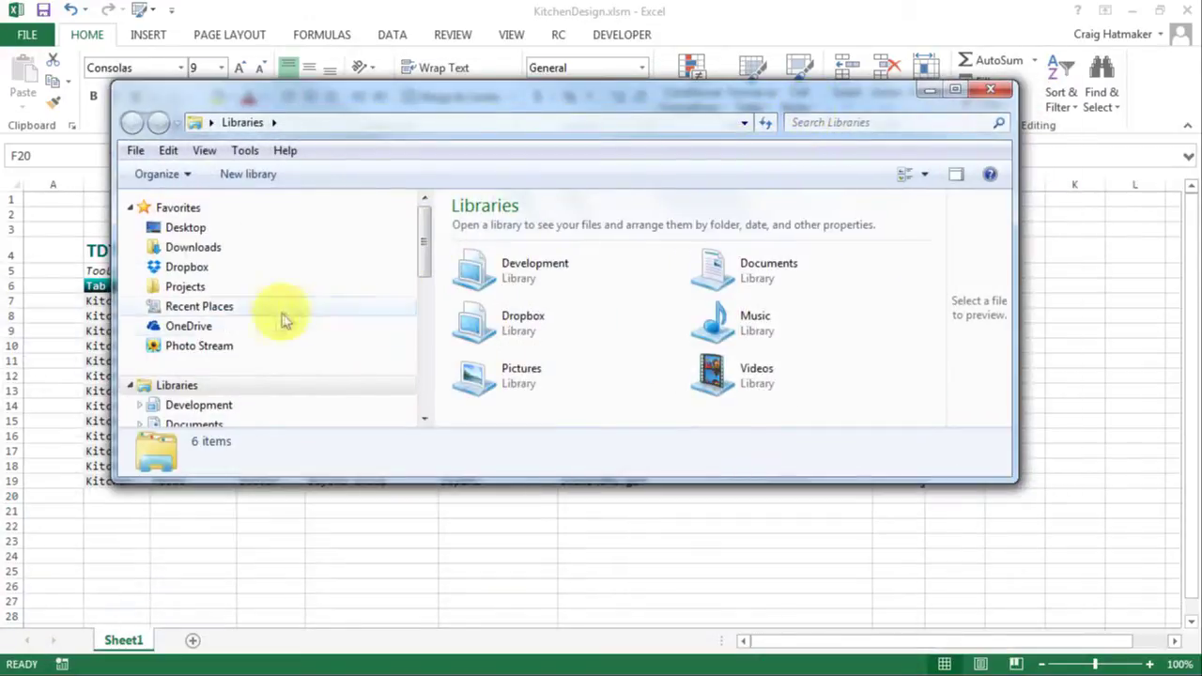
left_click(199, 306)
double_click(491, 230)
right_click(485, 282)
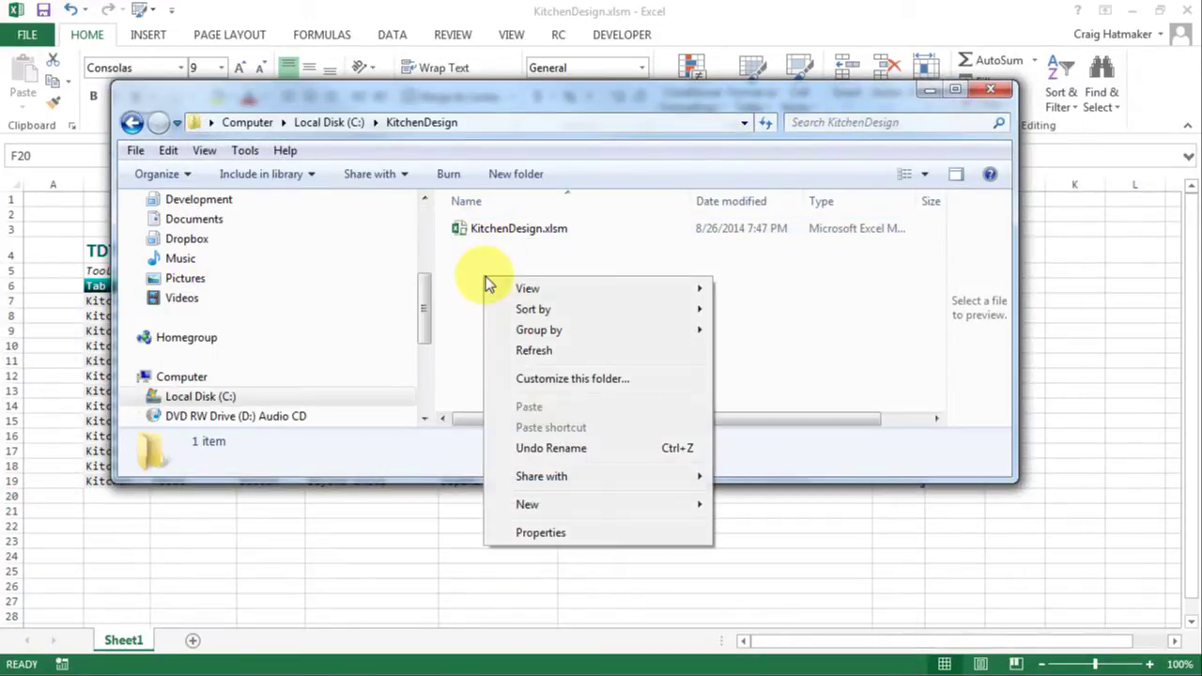
mouse_move(590, 502)
left_click(756, 310)
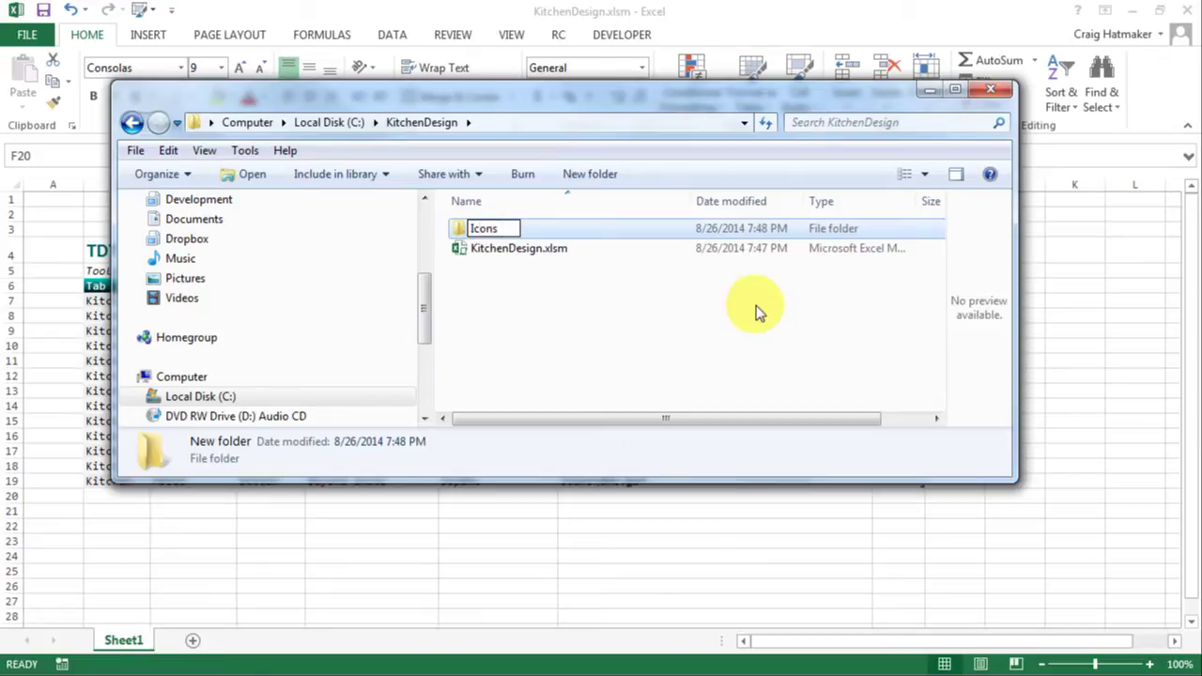
key("Return")
Copy the prepared GIF button icons into the new Icons folder and close the Explorer window
double_click(493, 234)
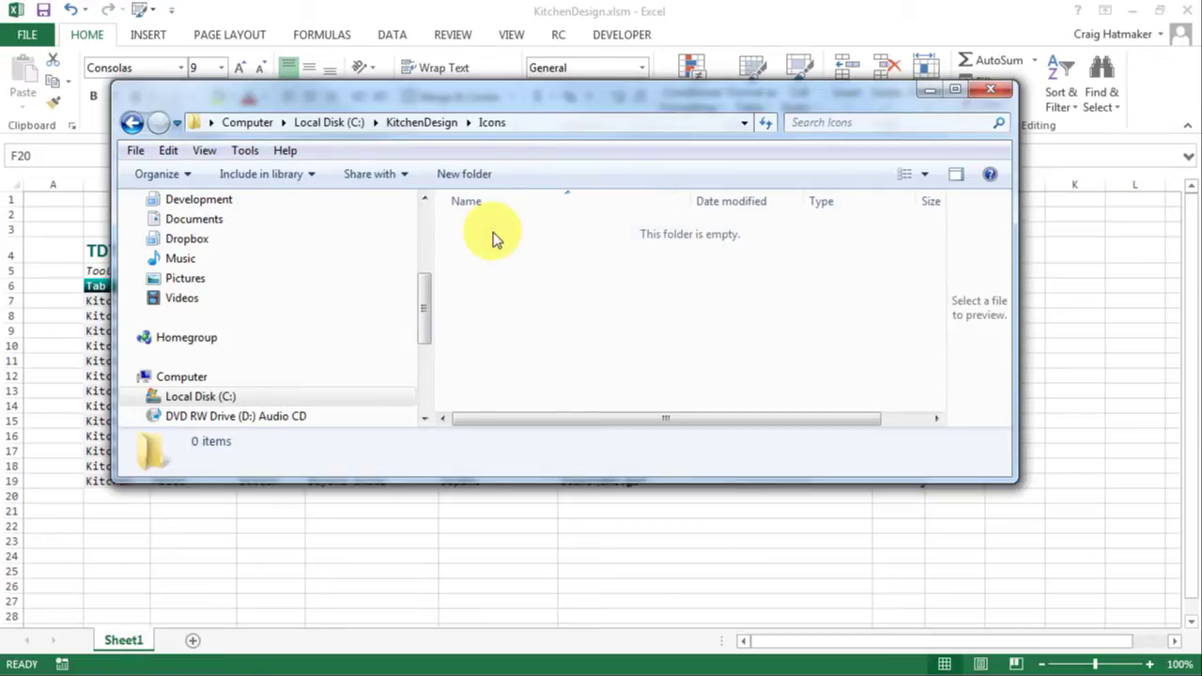
left_click_drag(509, 96, 571, 198)
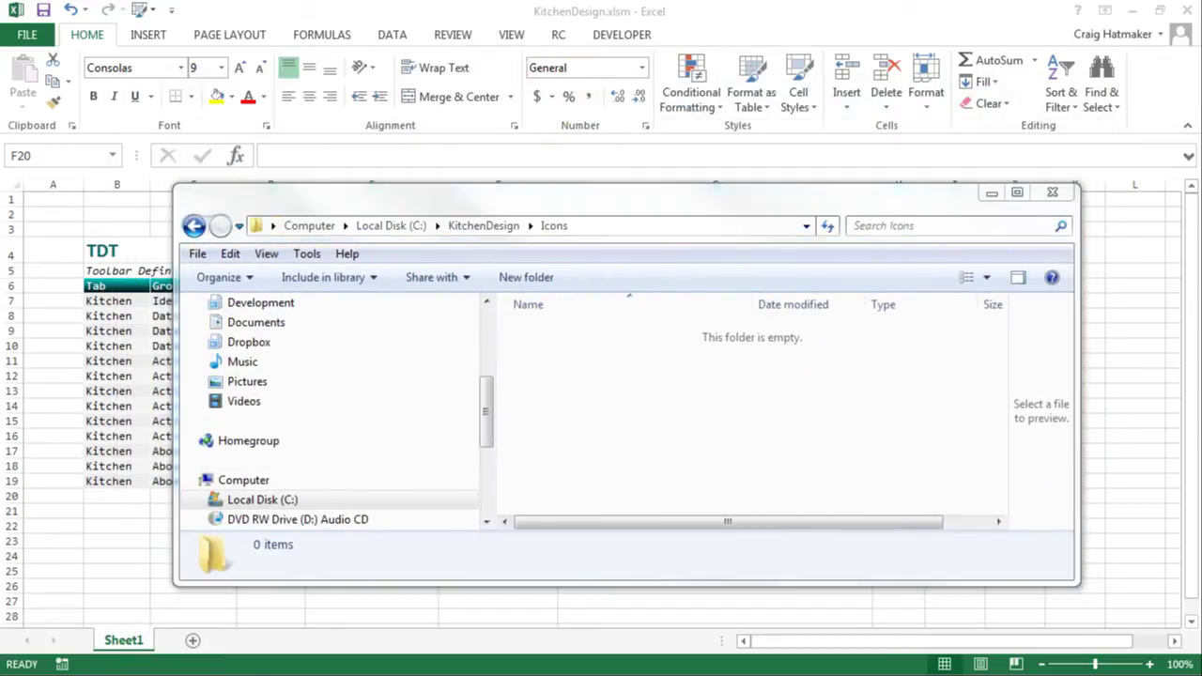
left_click_drag(0, 477, 604, 434)
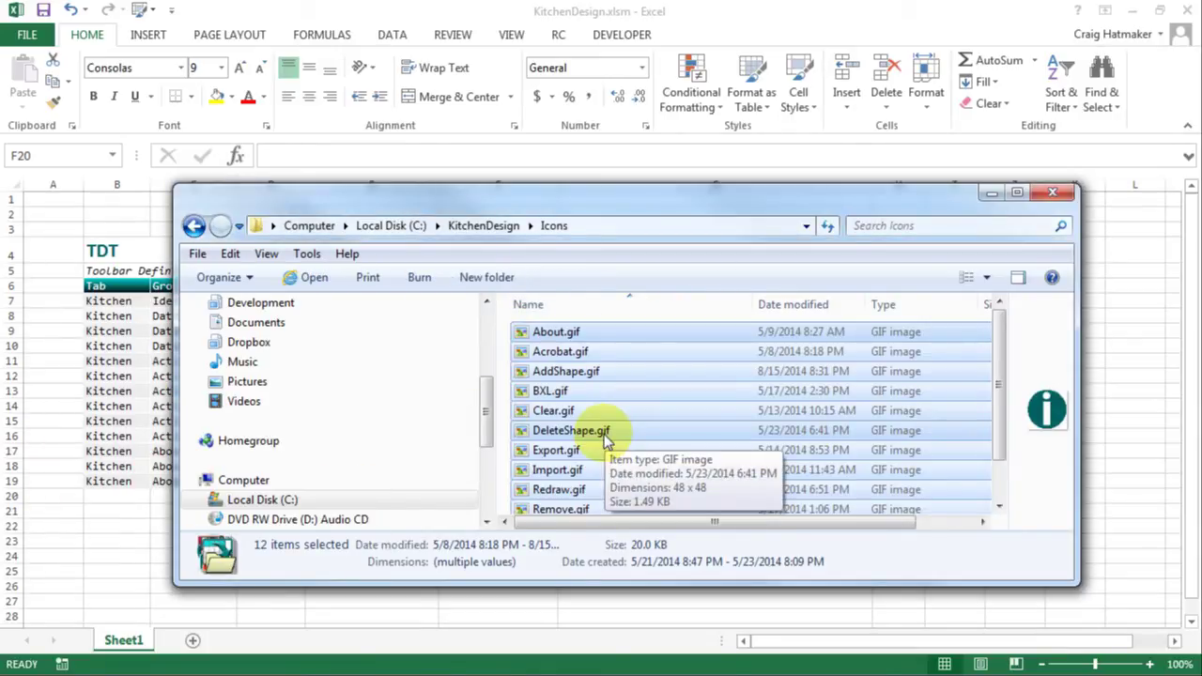
left_click(1042, 192)
Enable the Dynamictoolbar add-in in Excel
left_click(620, 34)
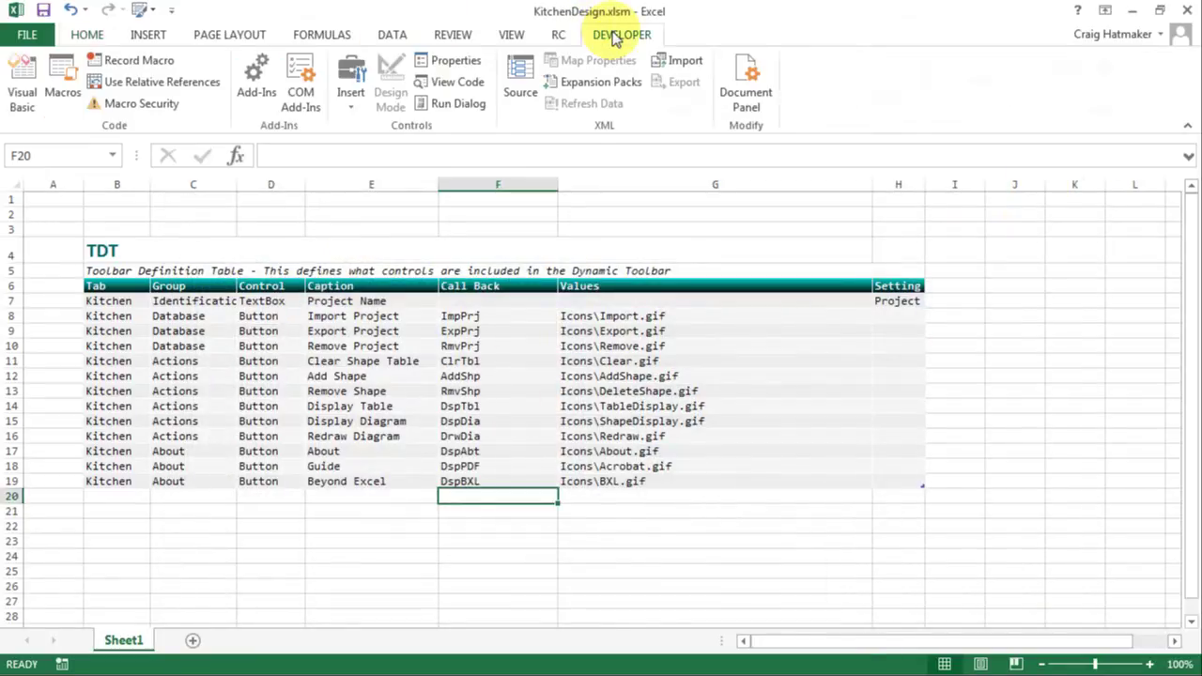
left_click(255, 80)
left_click(340, 162)
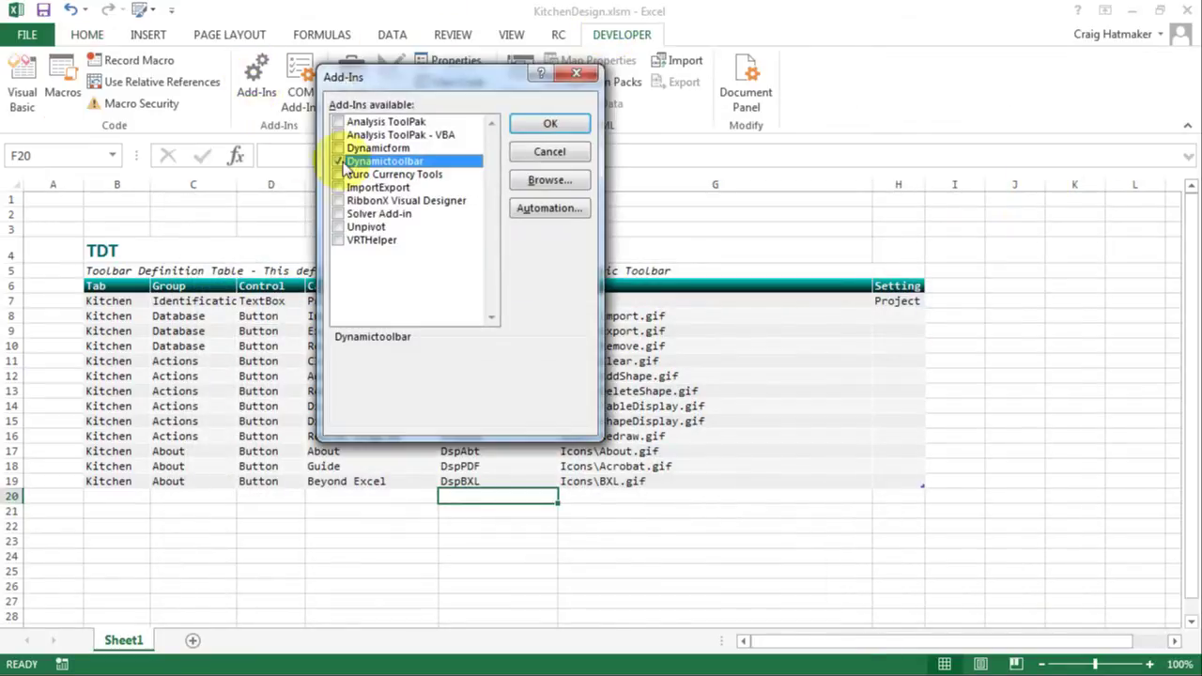
left_click(549, 127)
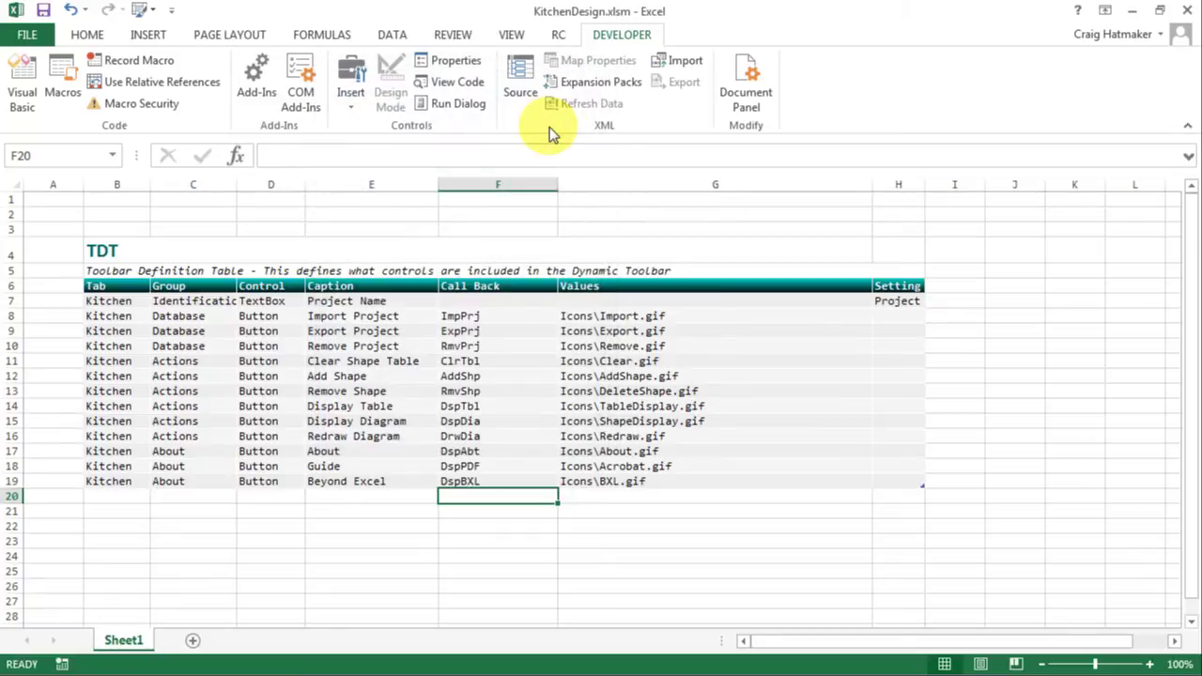
Open the Visual Basic editor and copy all the code of AddInDemo.xls's ThisWorkbook module
left_click(23, 91)
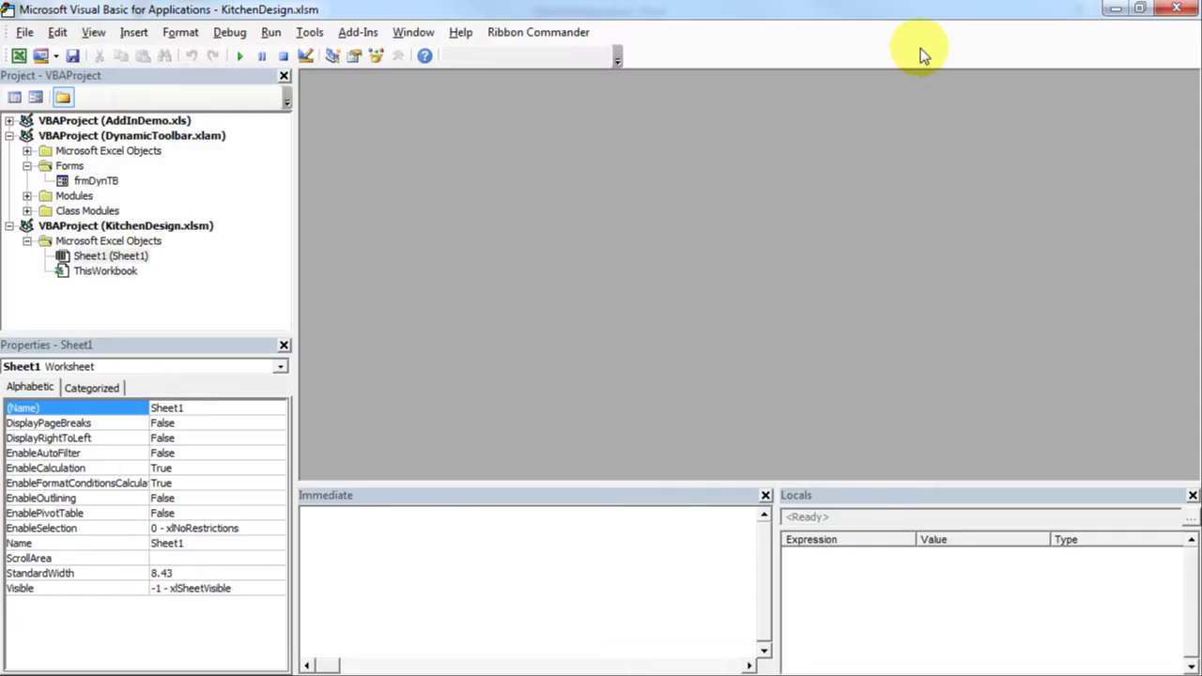
left_click(8, 120)
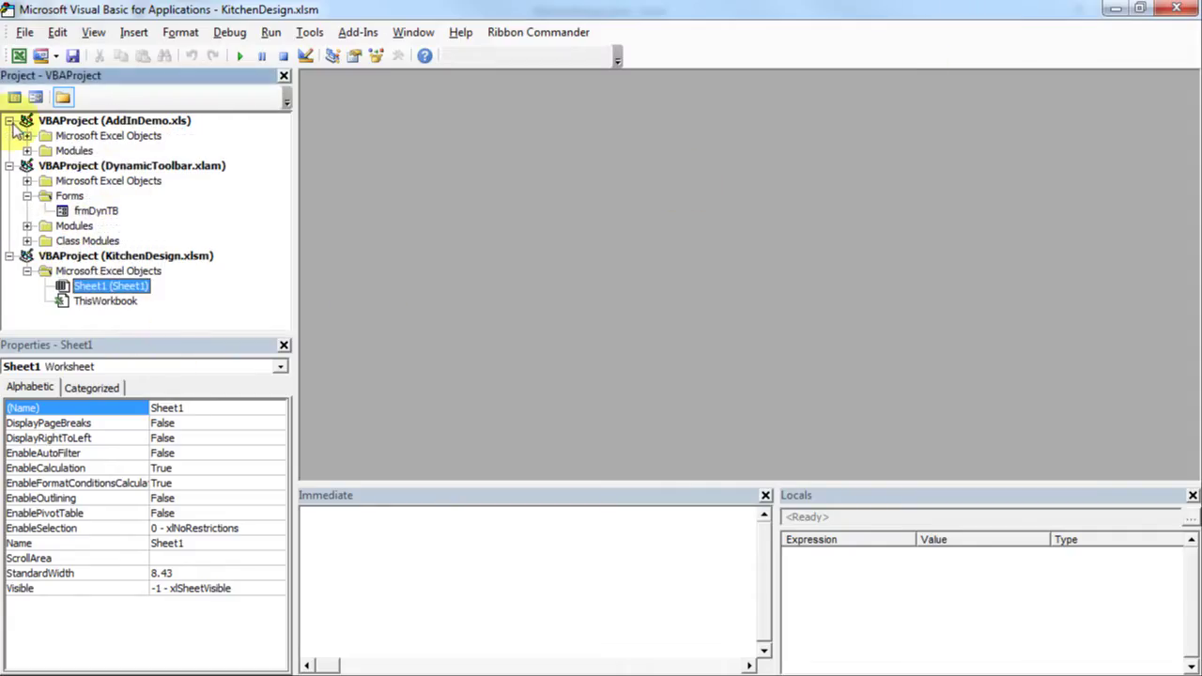
double_click(79, 137)
double_click(94, 150)
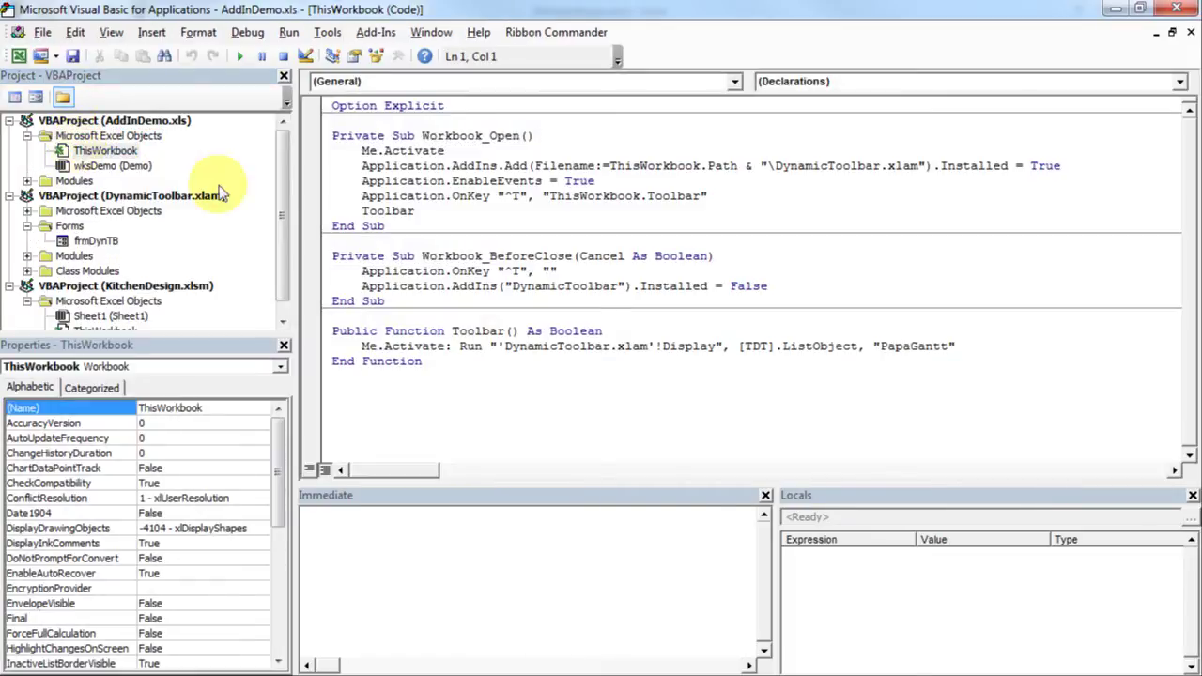
left_click_drag(336, 118, 416, 403)
key("ctrl+c")
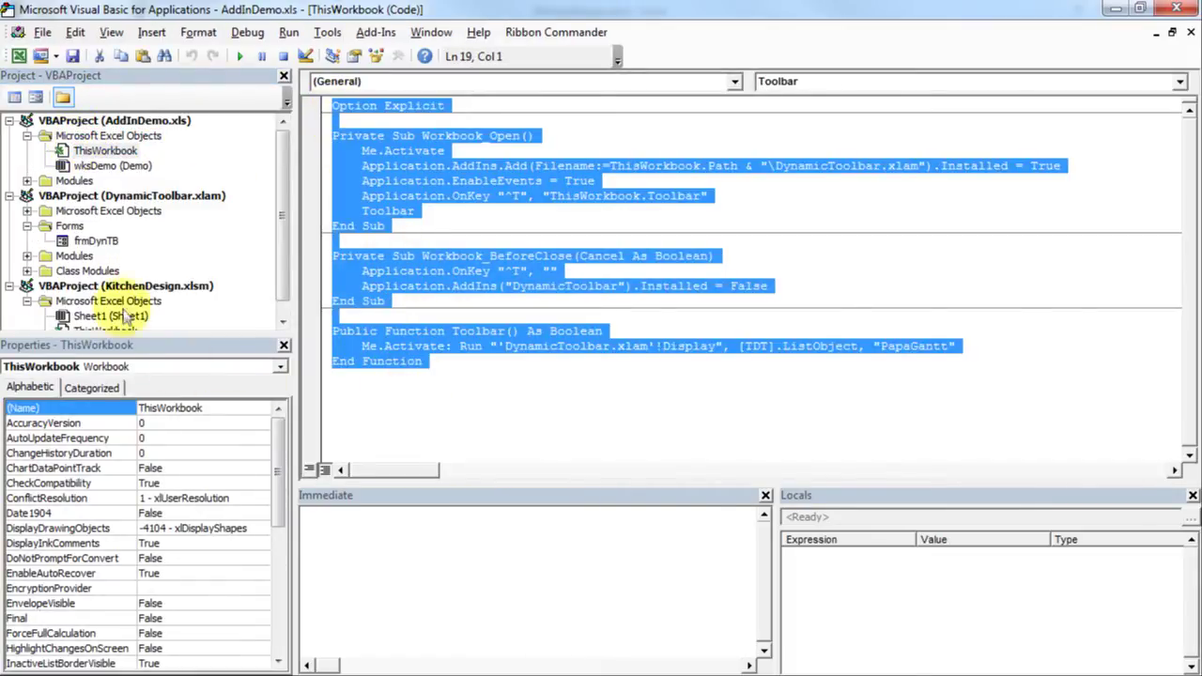
Paste the copied code into KitchenDesign.xlsm's ThisWorkbook module and display the Kitchen toolbar in the workbook
left_click(112, 318)
double_click(116, 318)
key("ctrl+v")
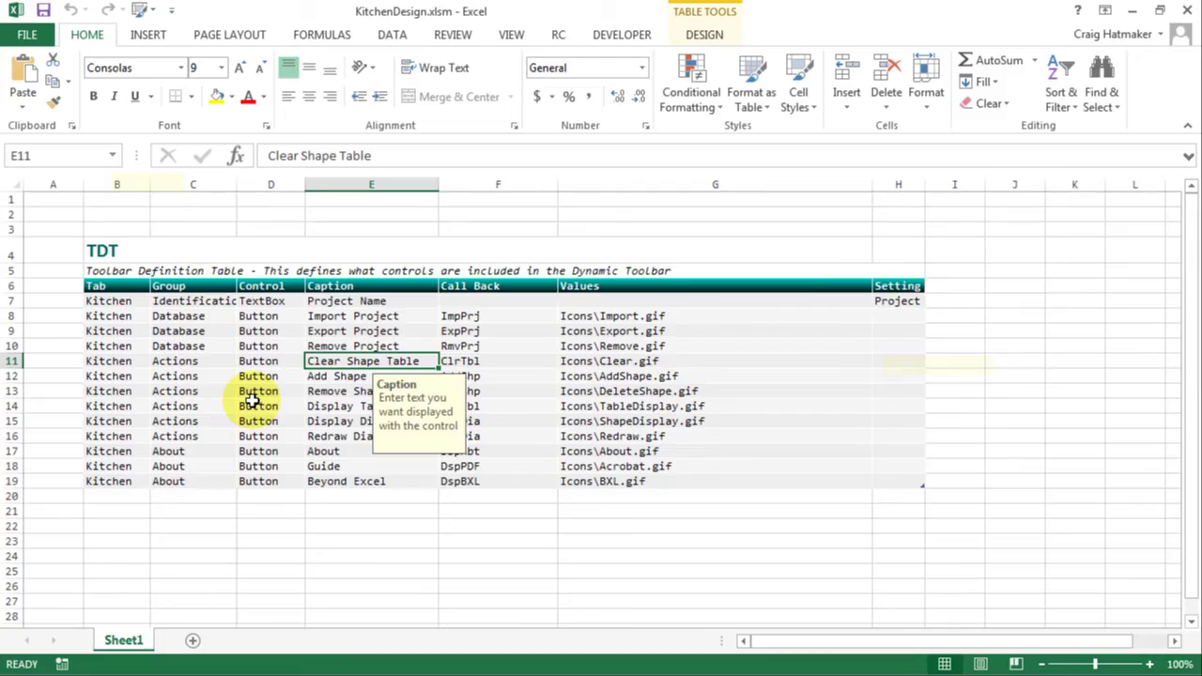
key("ctrl+shift+t")
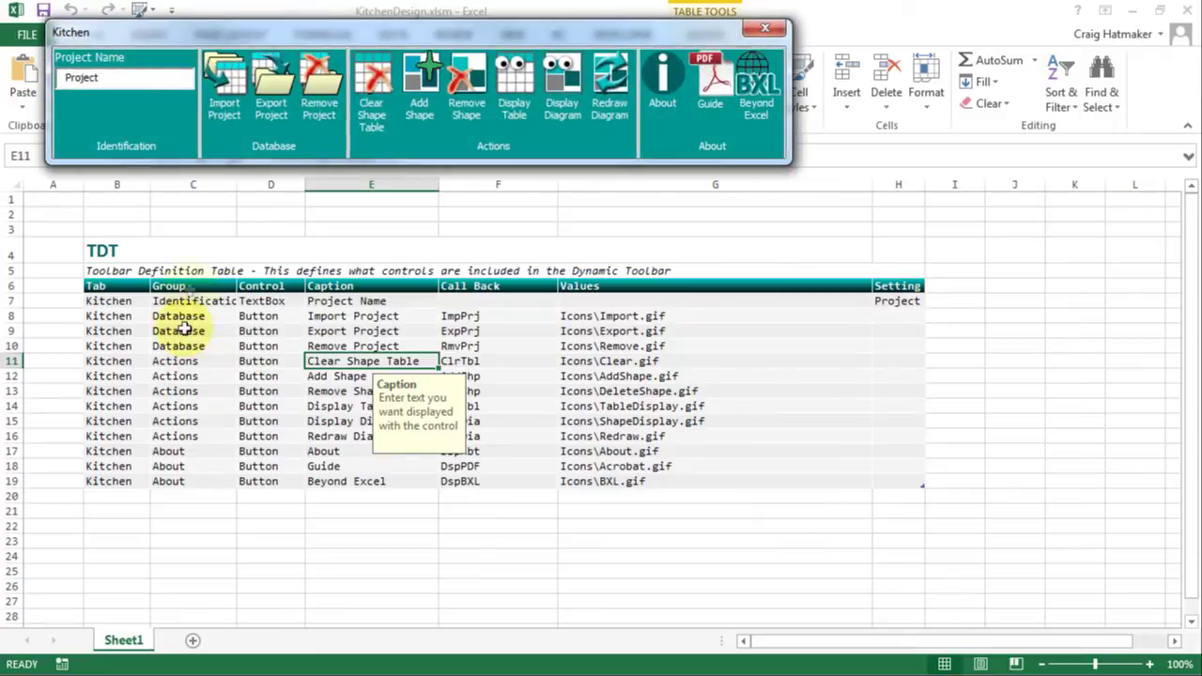